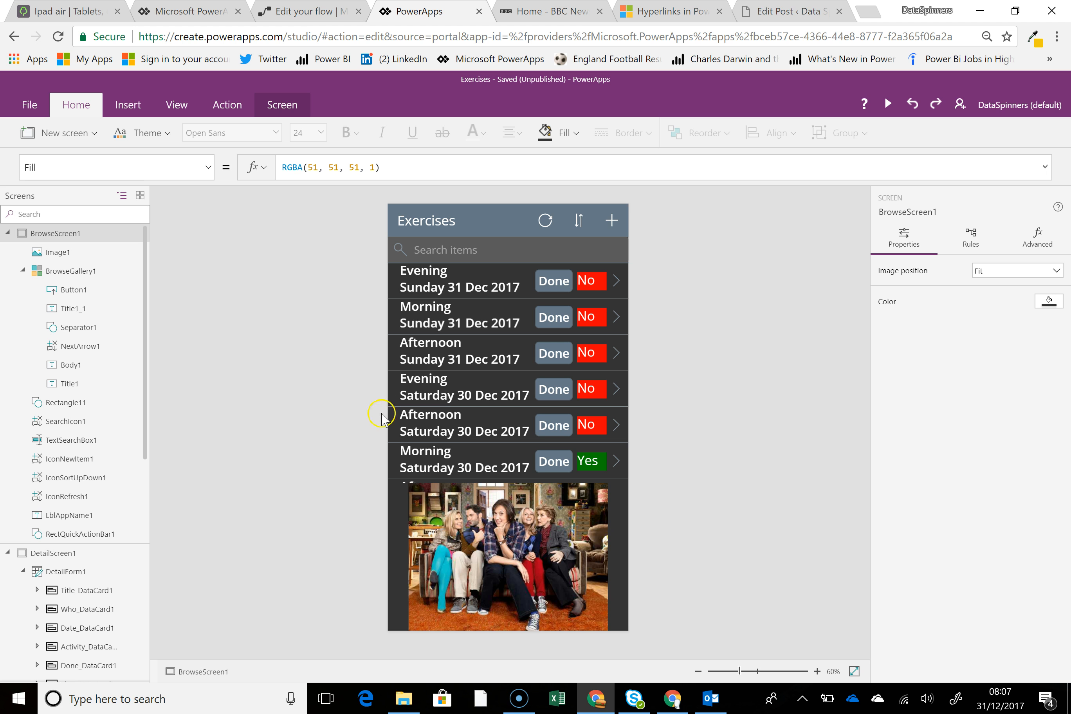
Examine the browse screen image's Switch formula and review the Ex1 to Ex7 images stored in the app's media.
left_click(465, 551)
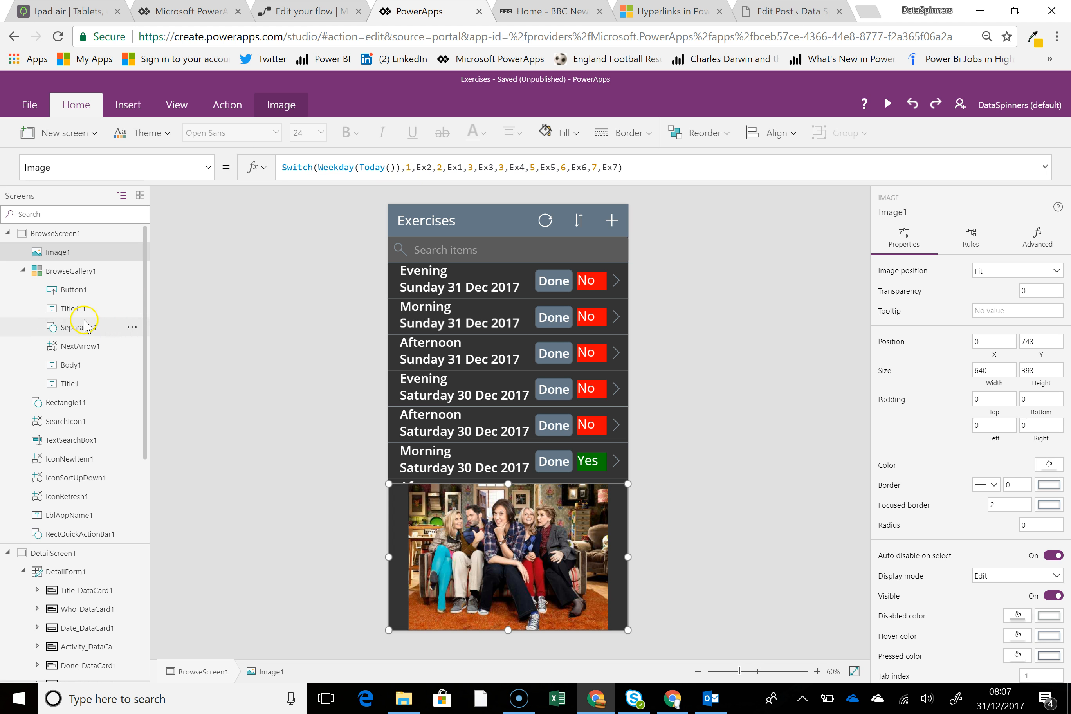
left_click(29, 105)
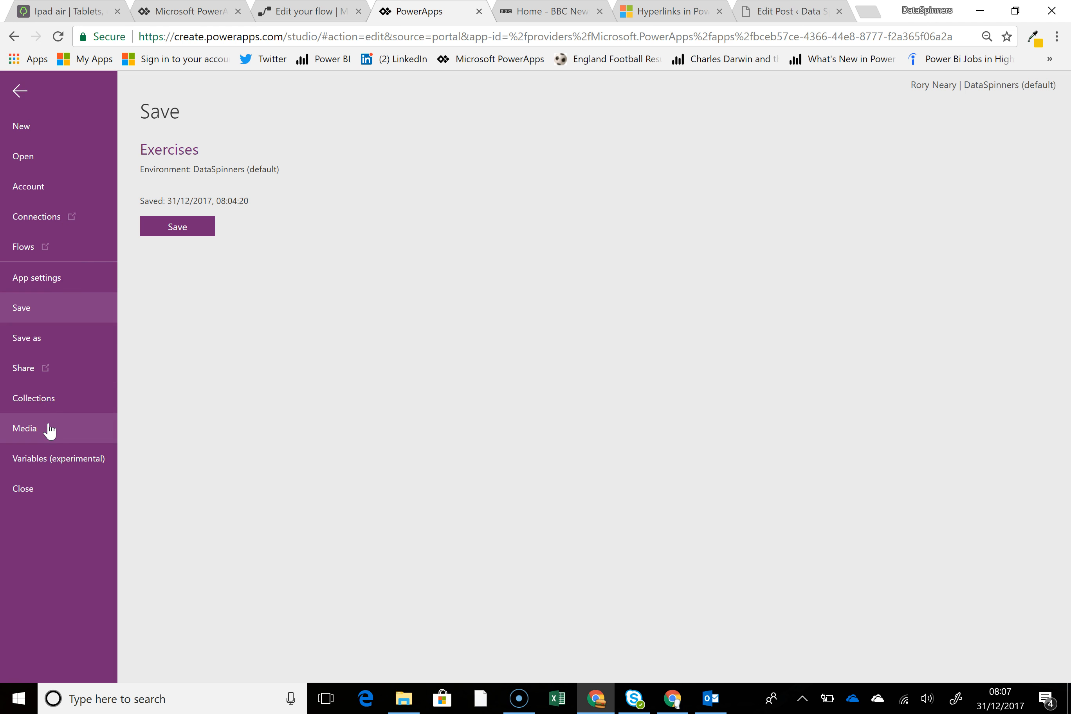
left_click(69, 429)
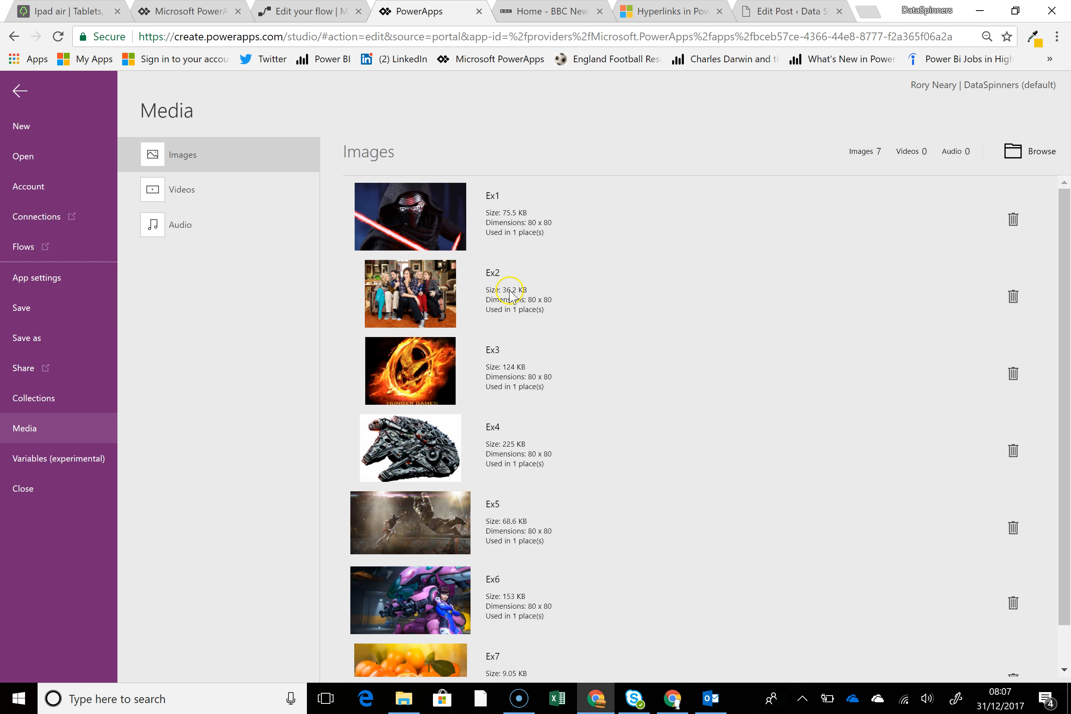
scroll(519, 551, "down", 1)
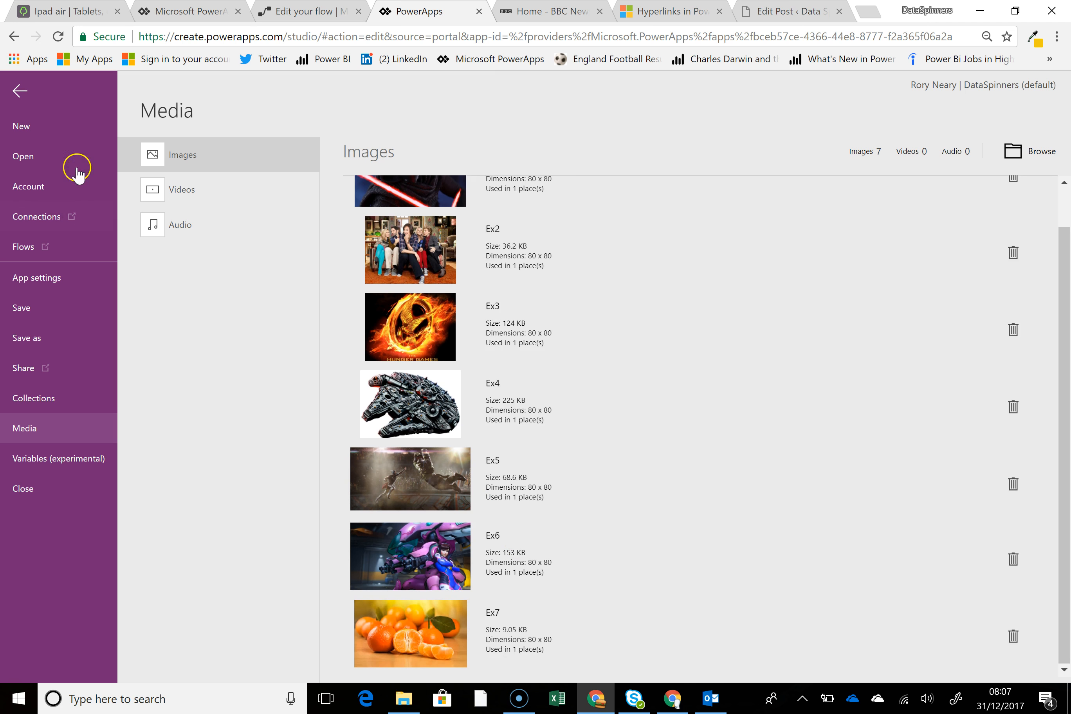
left_click(21, 92)
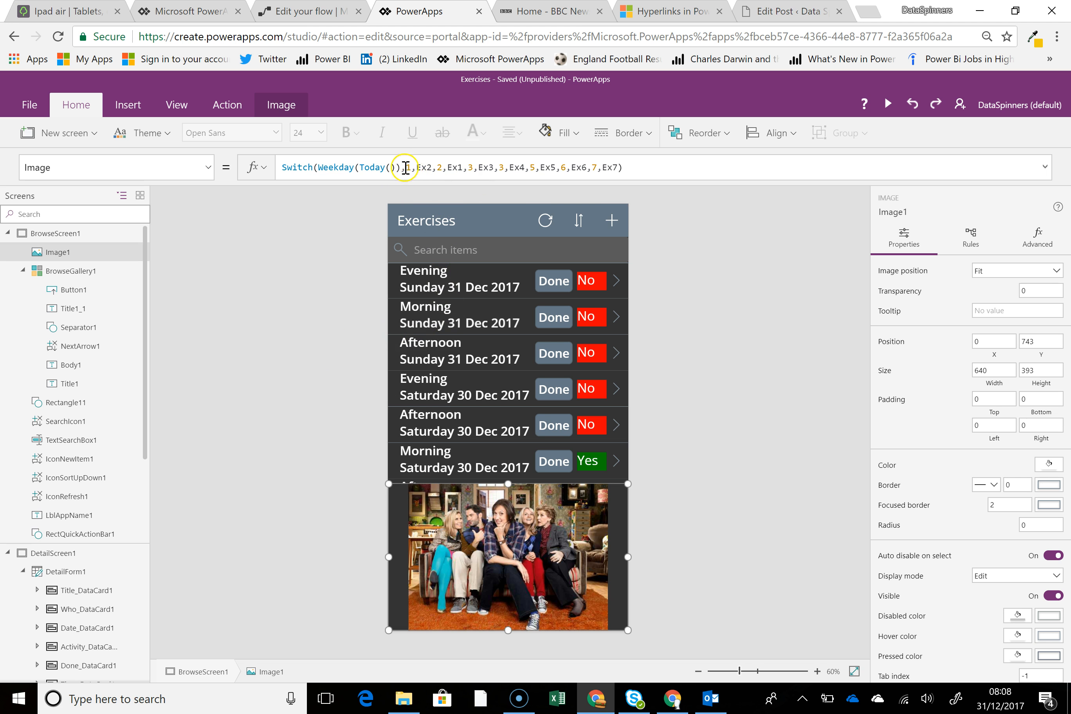
Try Ex7 as the weekday 1 image in the browse screen image's Switch formula and restore Ex2.
double_click(433, 166)
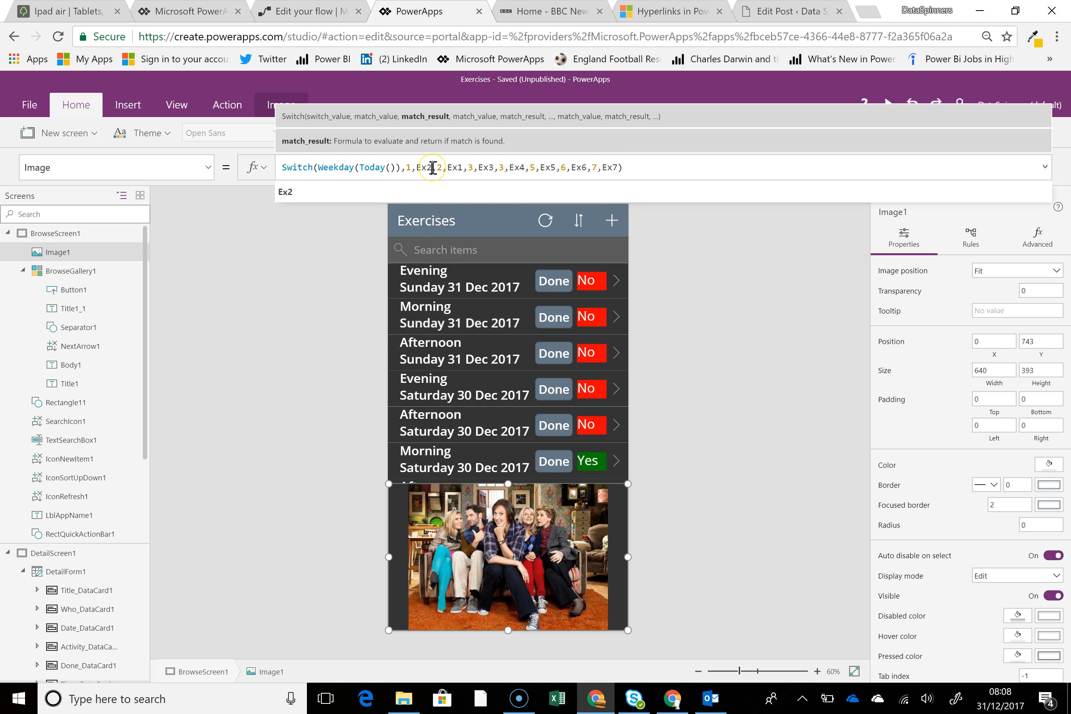
type("Ex")
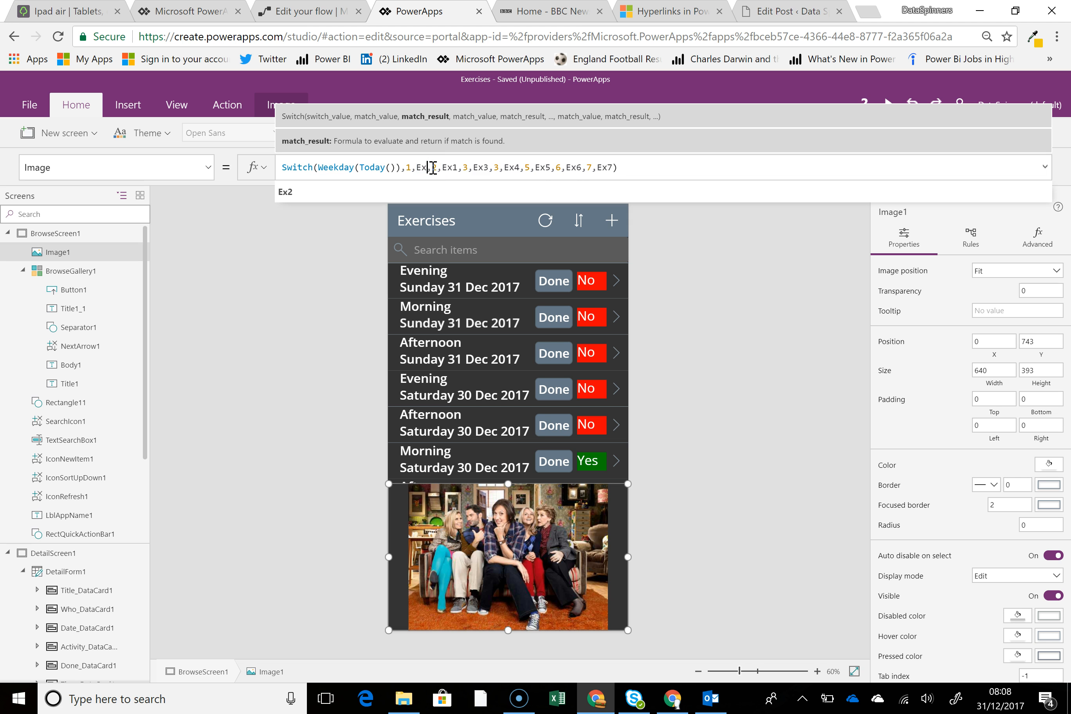
type("7")
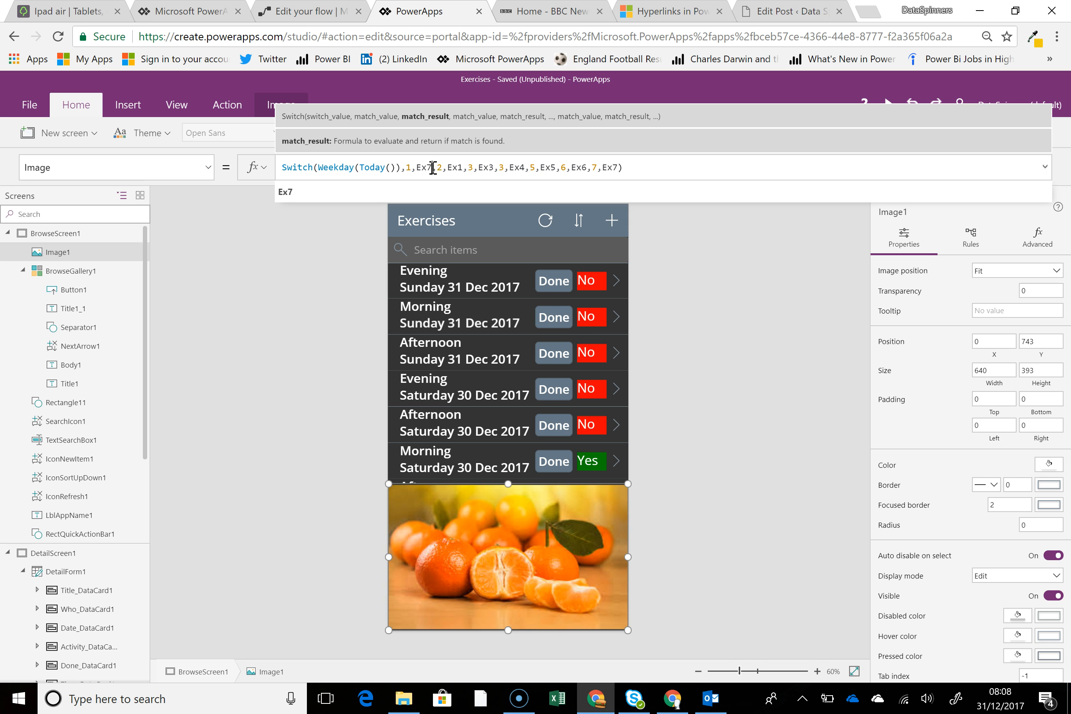
key("BackSpace")
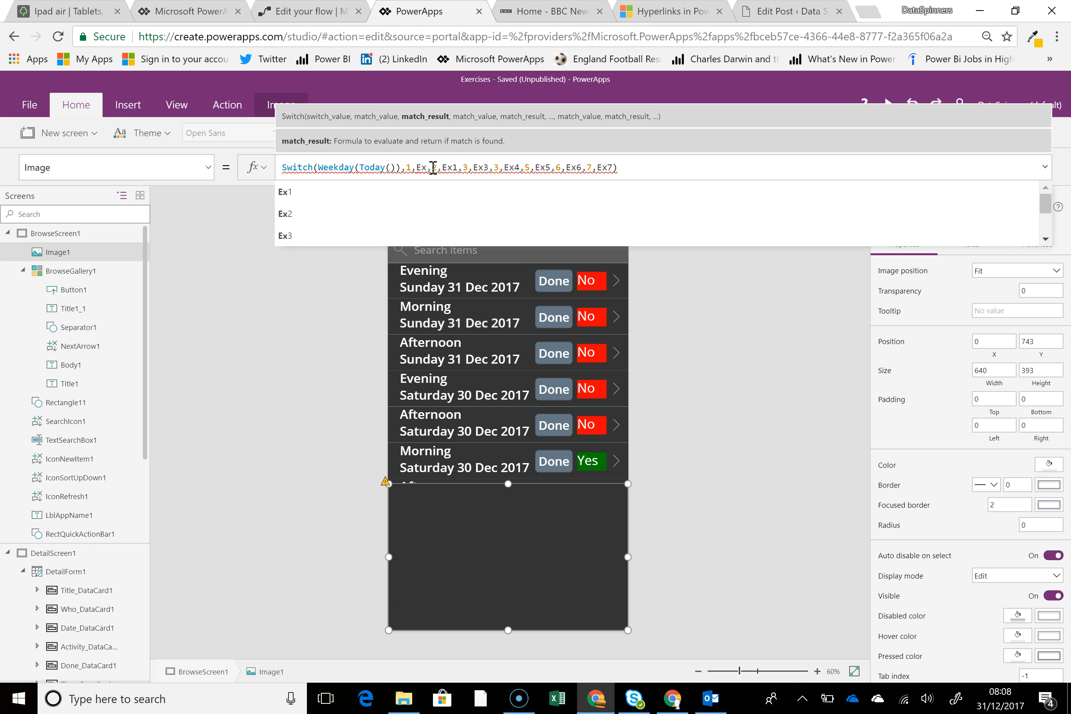
type("1")
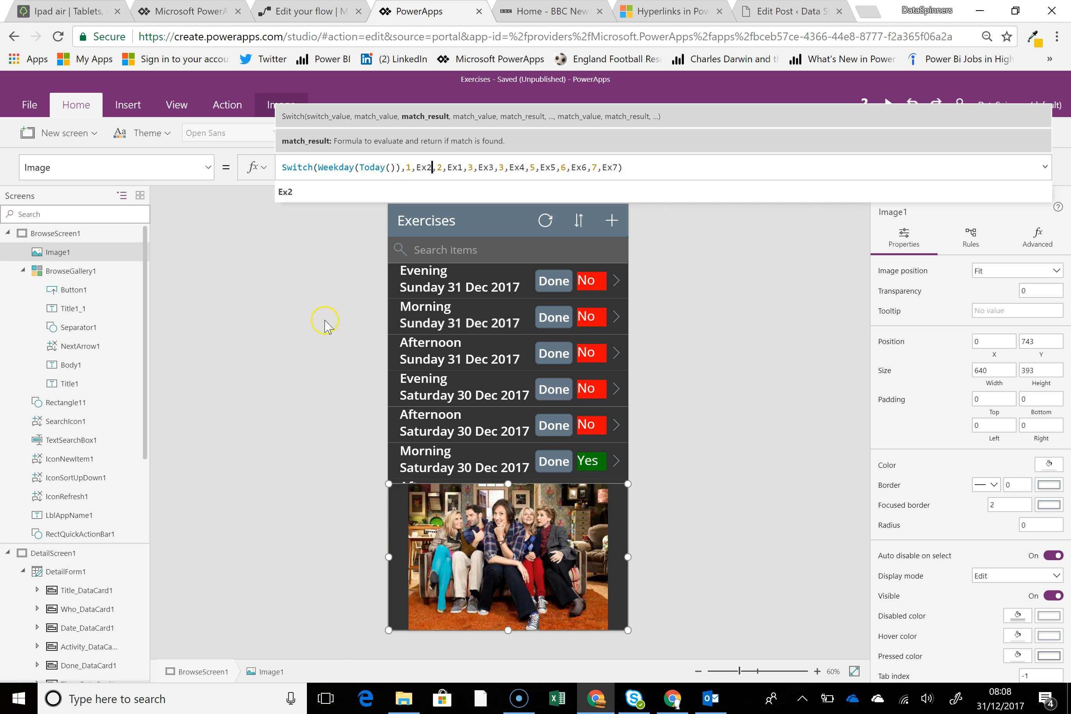
left_click(318, 332)
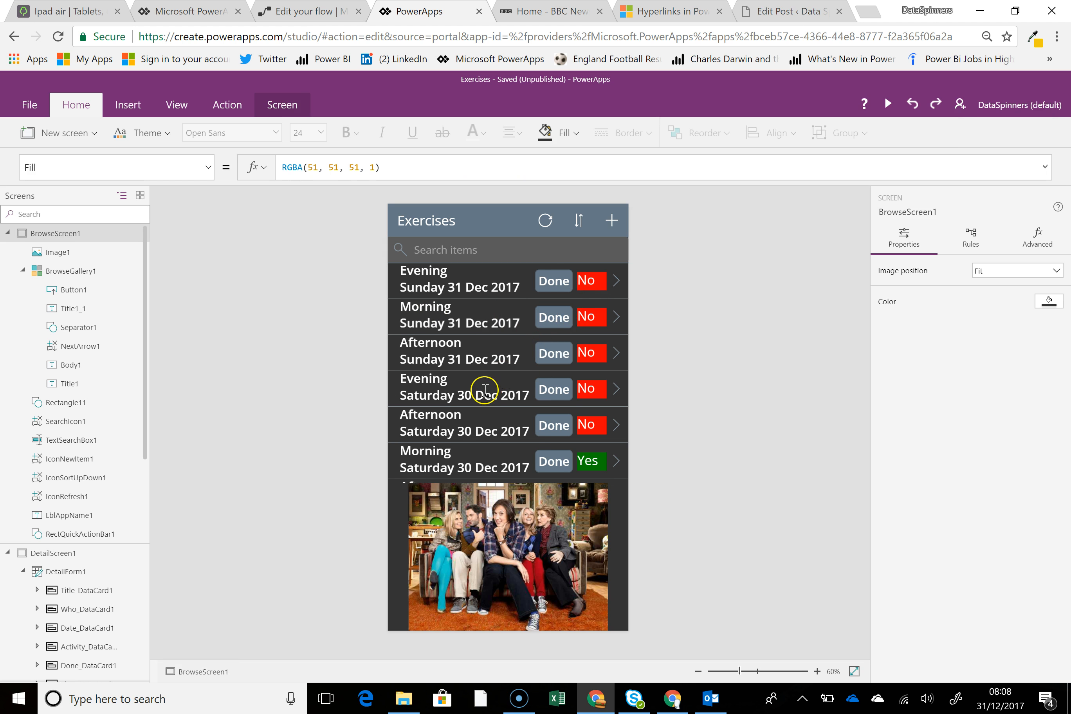
Review the exercise gallery and examine the Fill formula of the Yes/No status label.
scroll(485, 389, "down", 2)
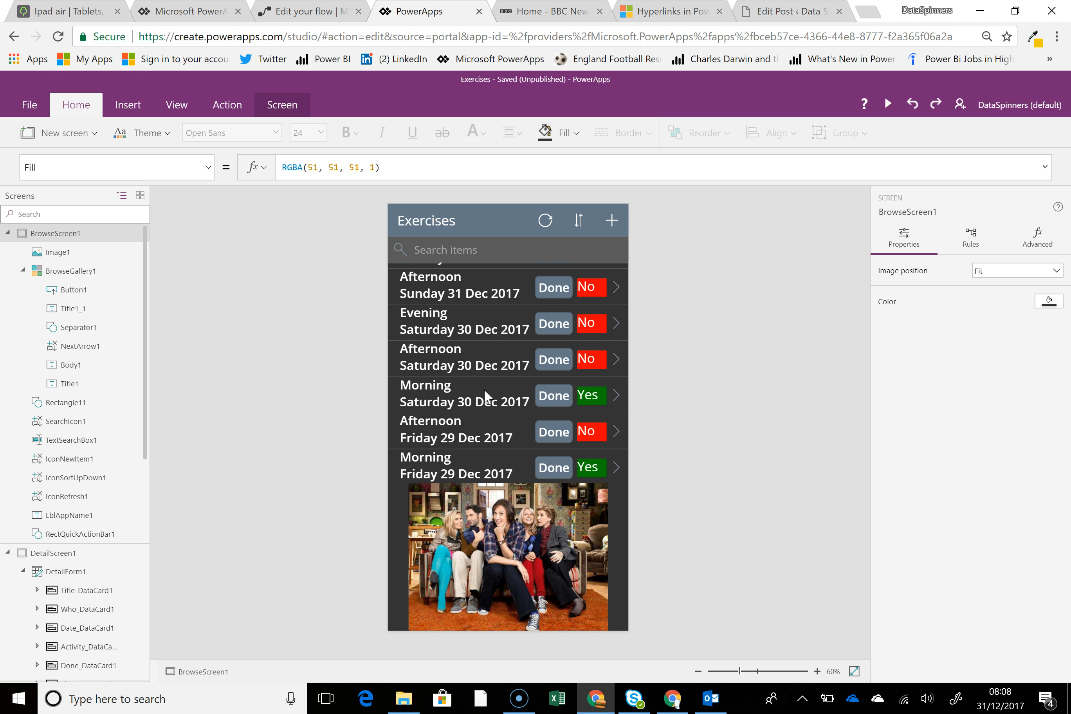
scroll(490, 363, "up", 2)
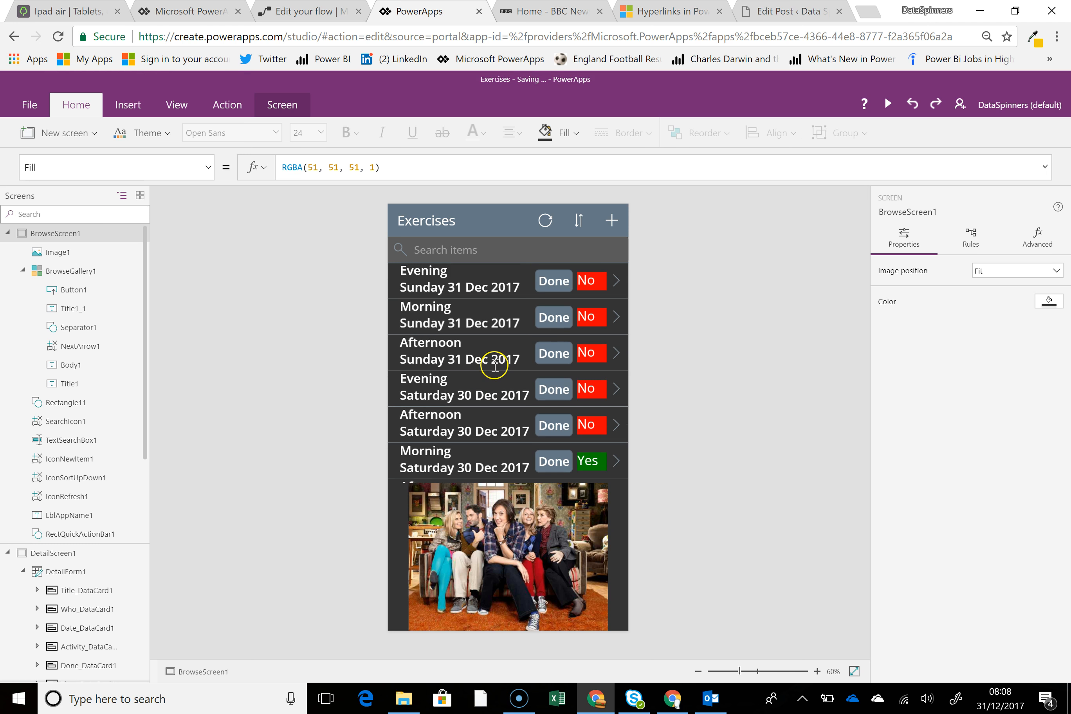
left_click(602, 288)
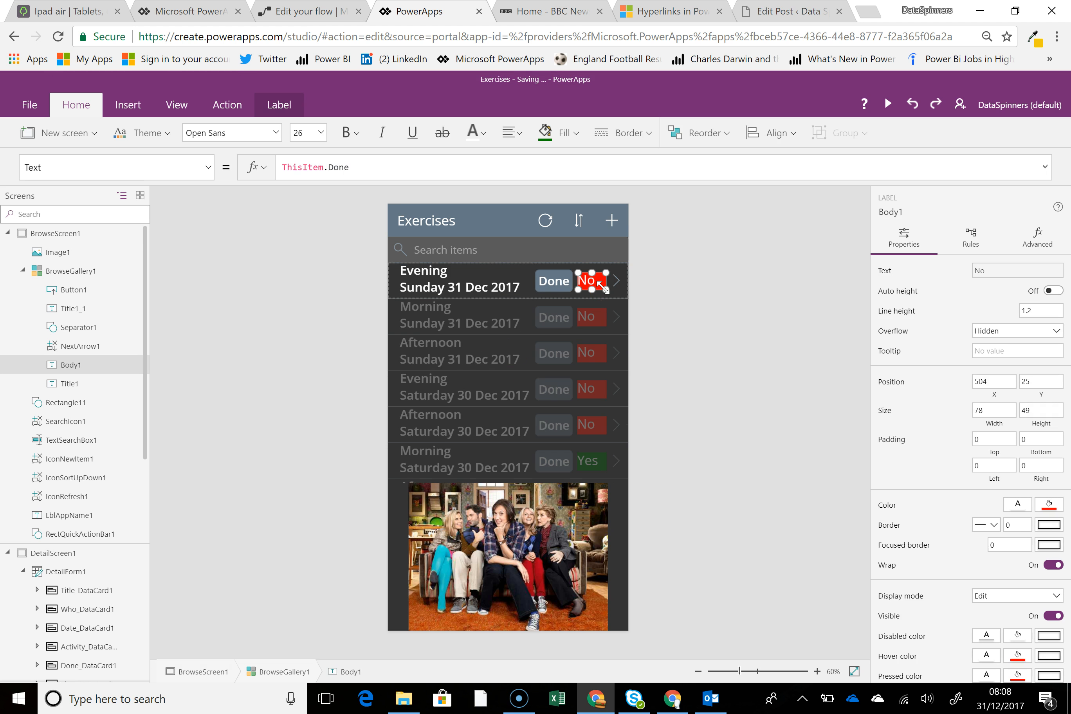
left_click(155, 172)
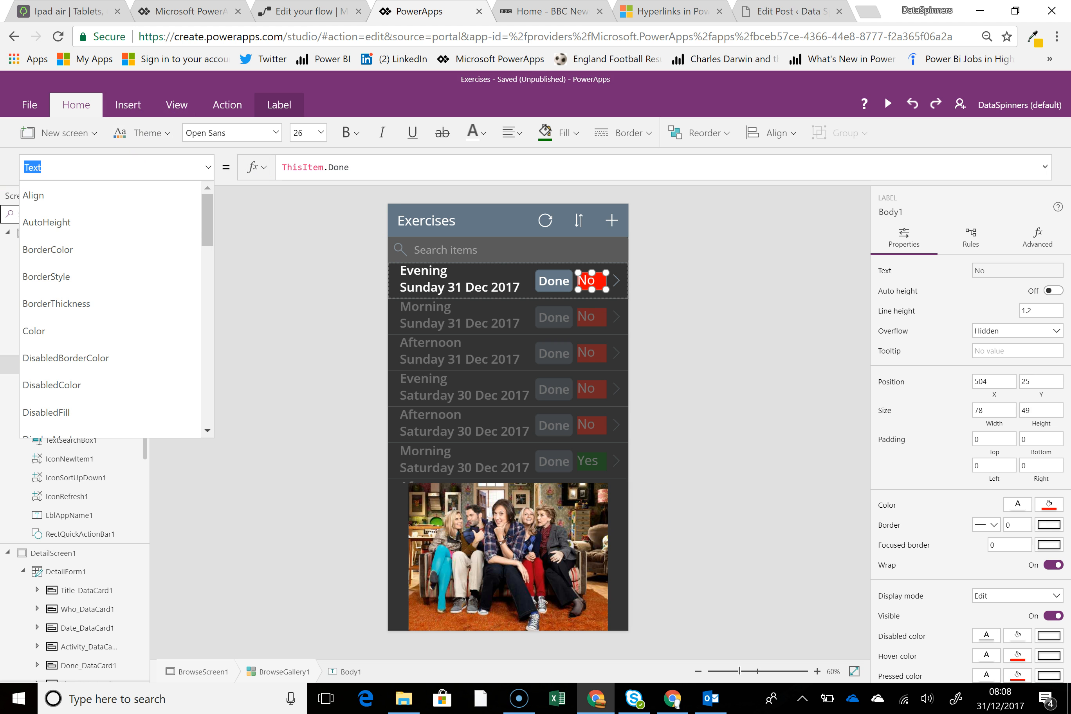
type("Fill")
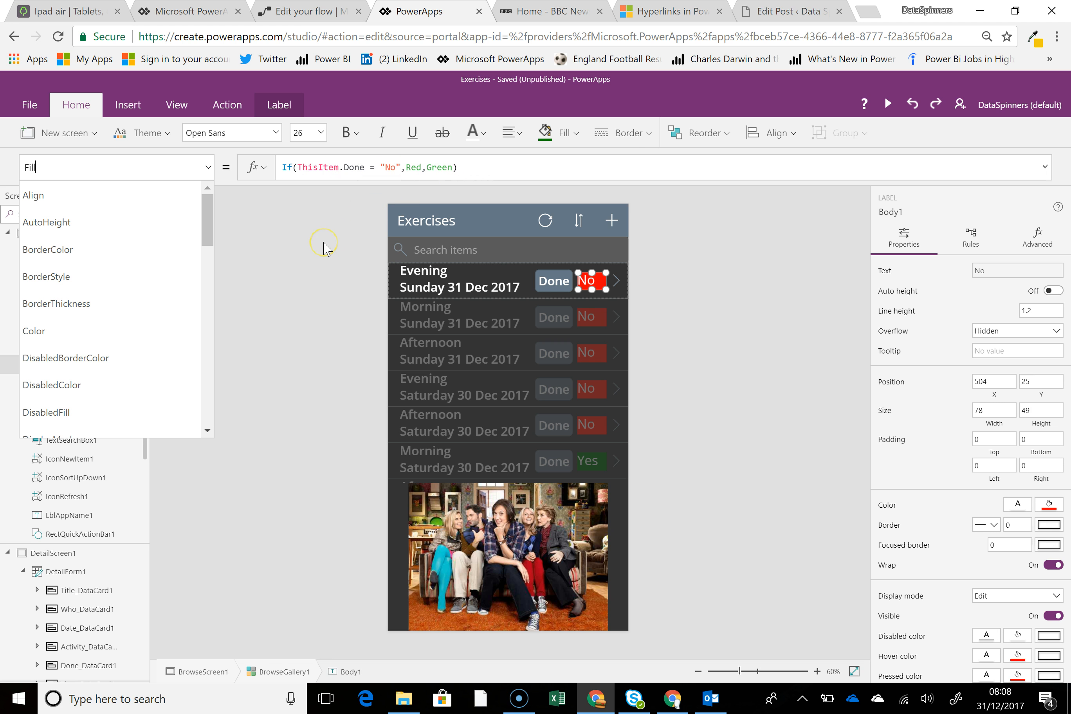
left_click(325, 246)
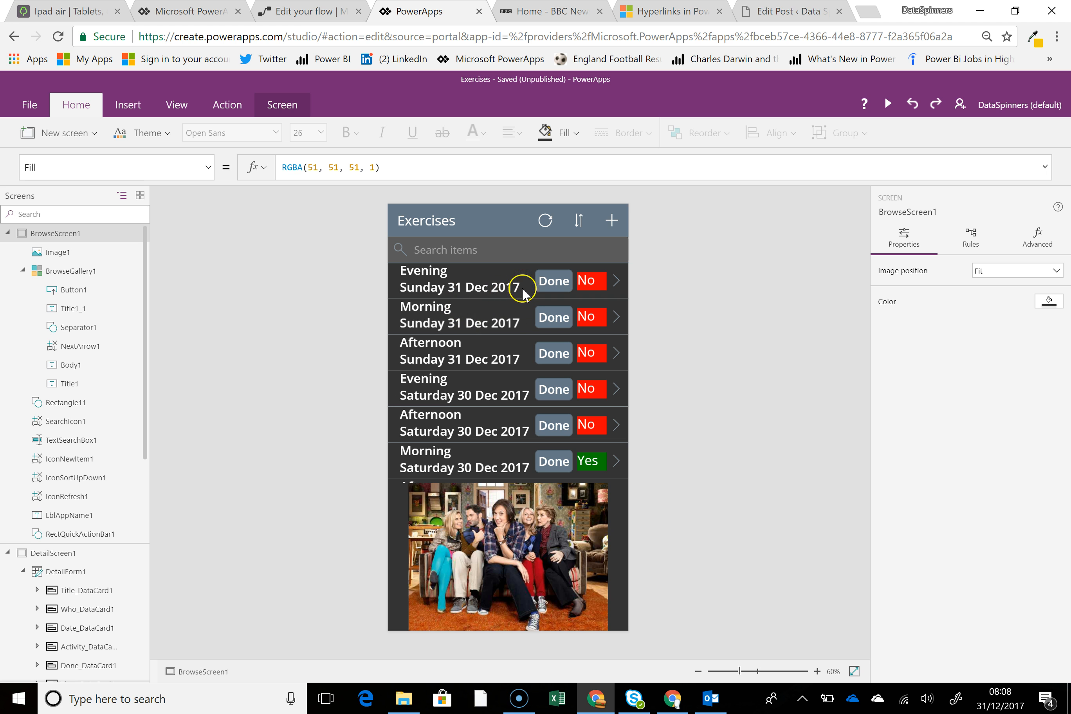
Remove the Navigate call to DetailScreen1 from the gallery Done button's OnSelect formula.
left_click(557, 285)
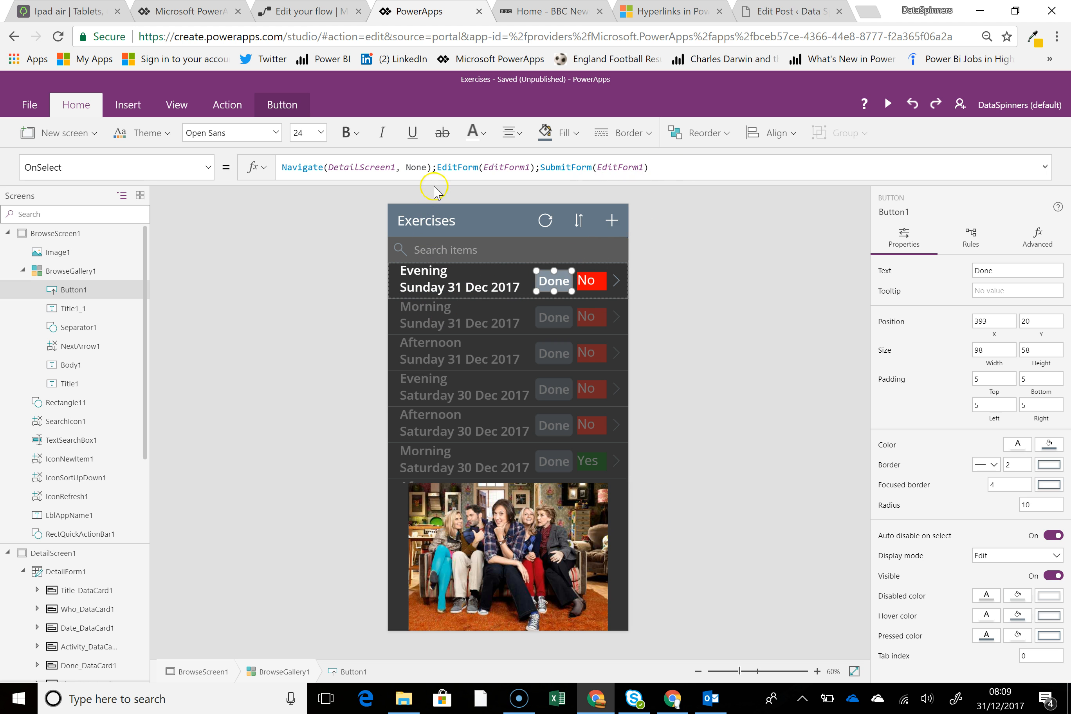
left_click(417, 167)
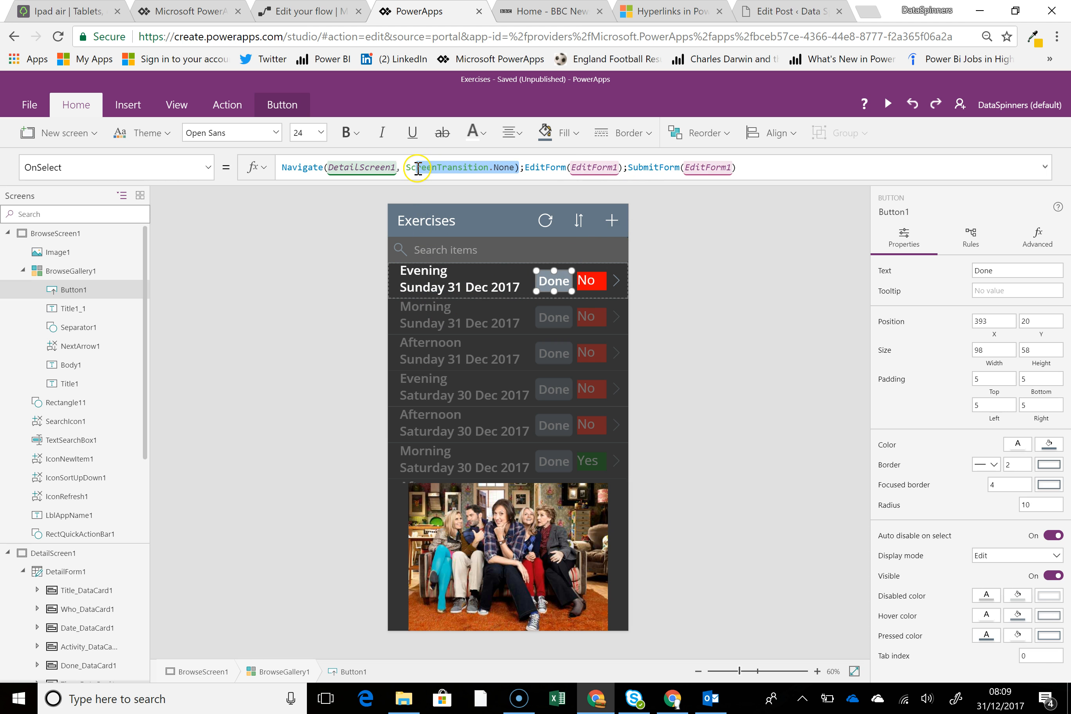
left_click(519, 168)
left_click_drag(524, 169, 258, 186)
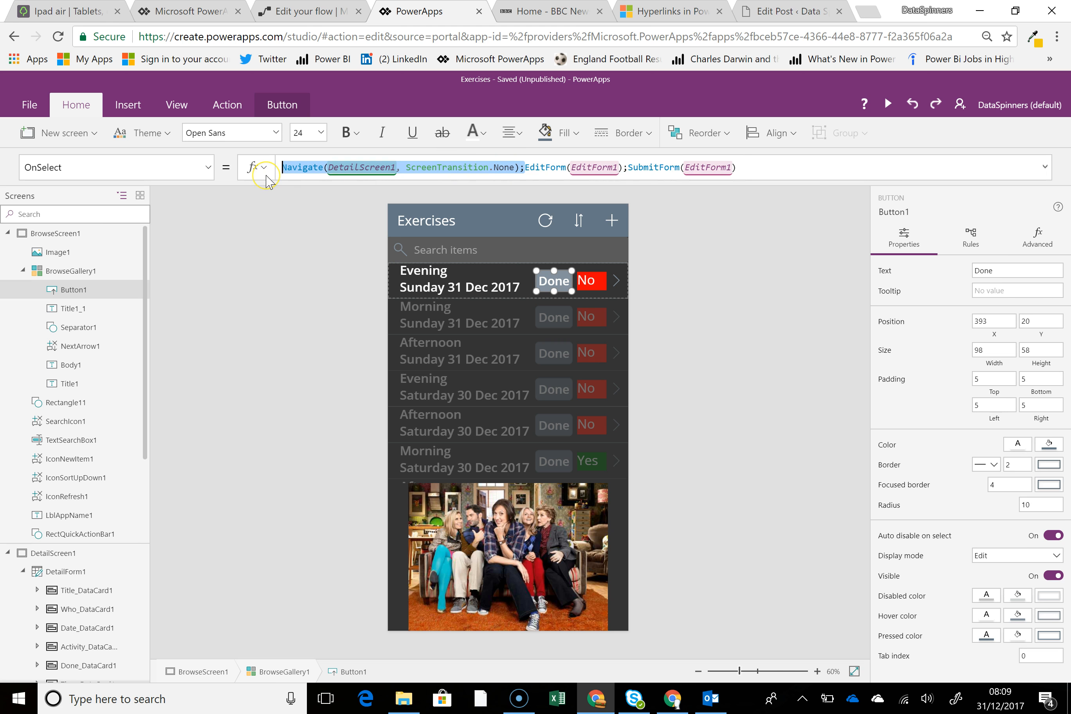
key("Delete")
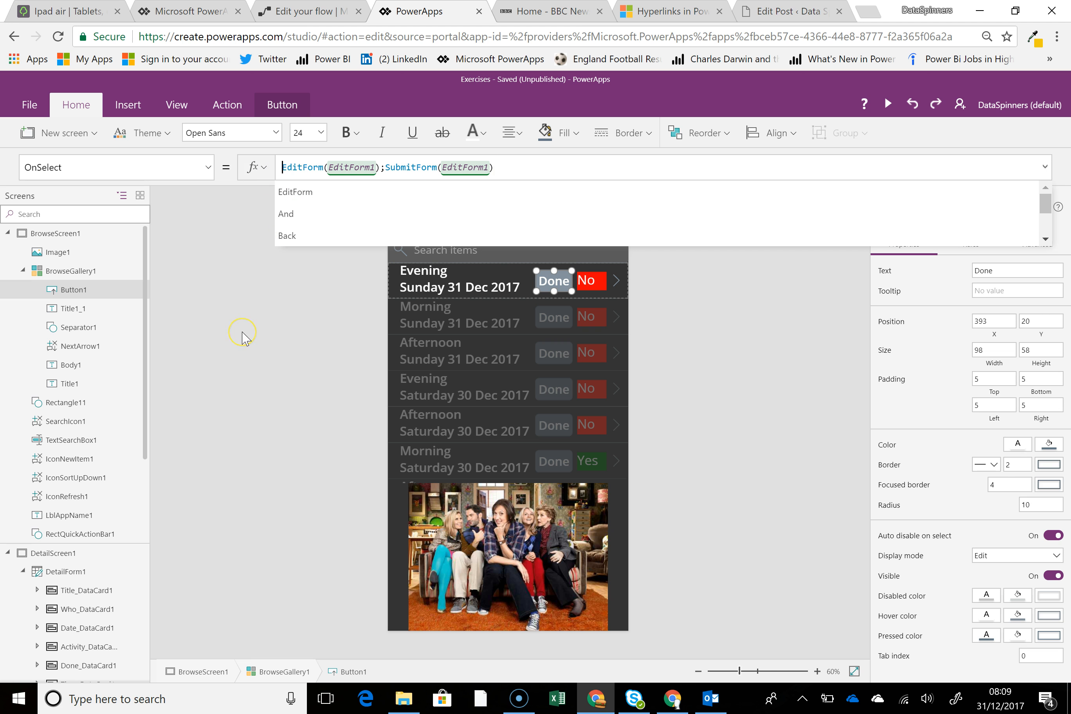
left_click(242, 335)
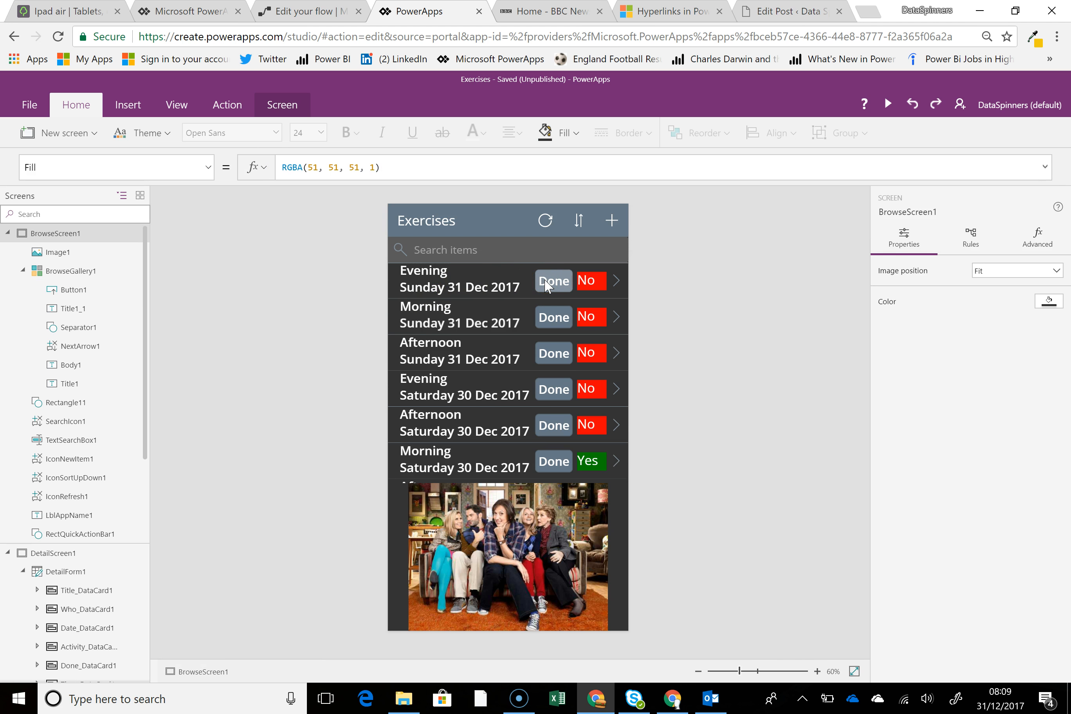
Open the edit form of the Evening Sunday 31 Dec 2017 exercise and choose Yes in the Yes/No dropdown.
left_click(616, 281)
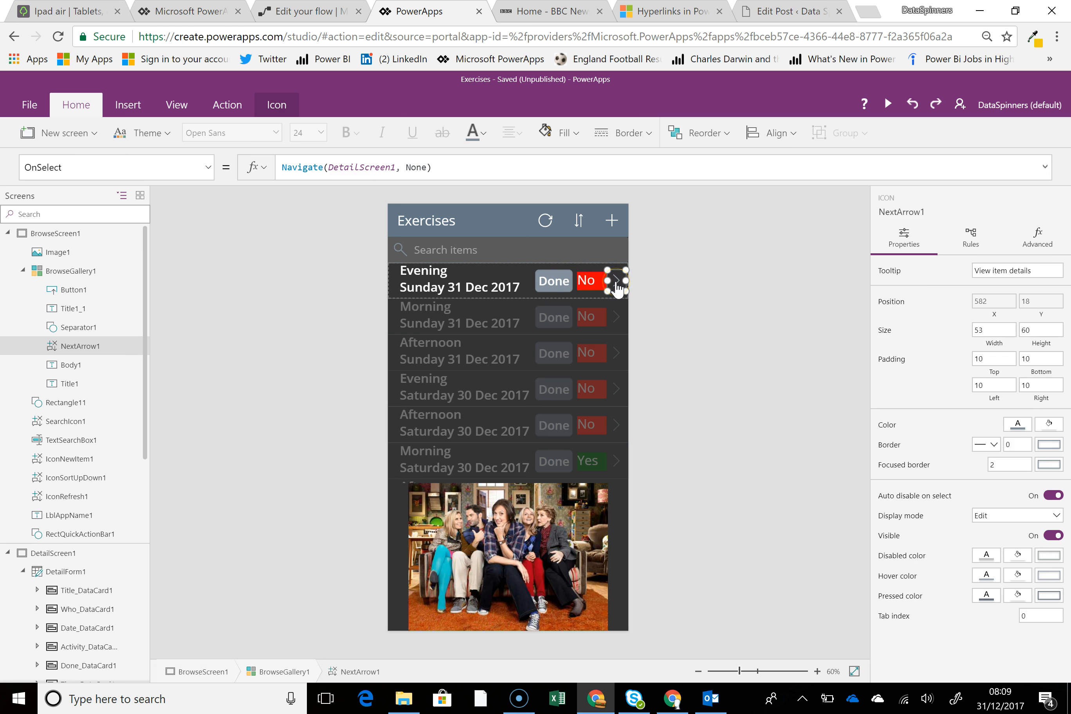
left_click(616, 286, "alt")
left_click(611, 222)
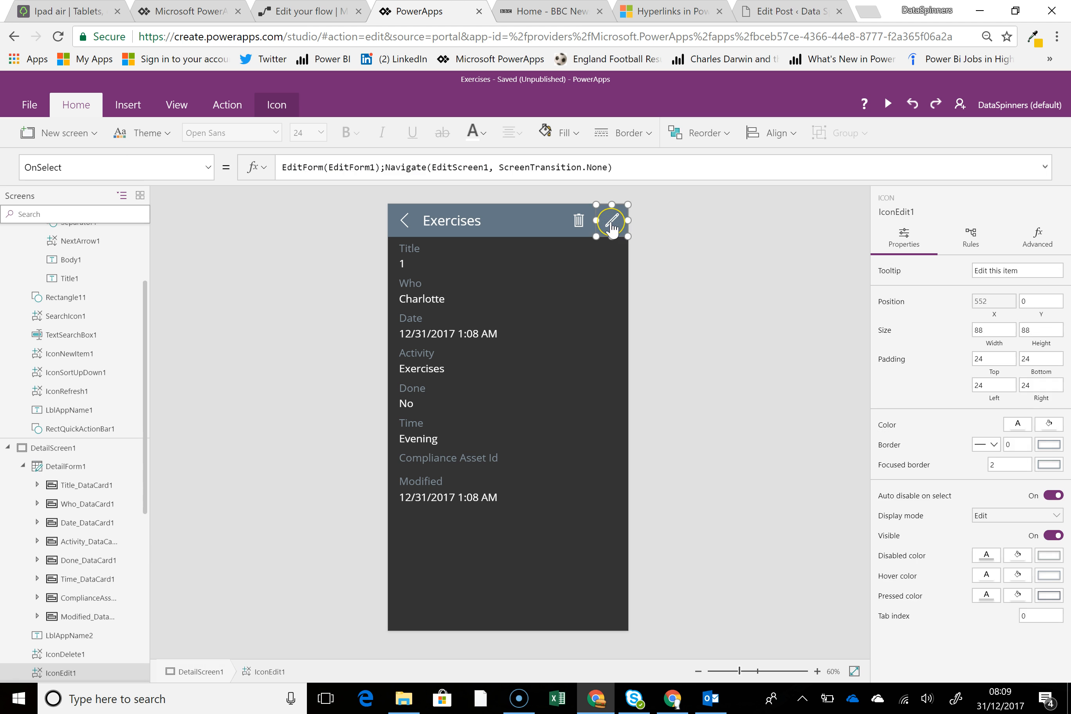
left_click(611, 223, "alt")
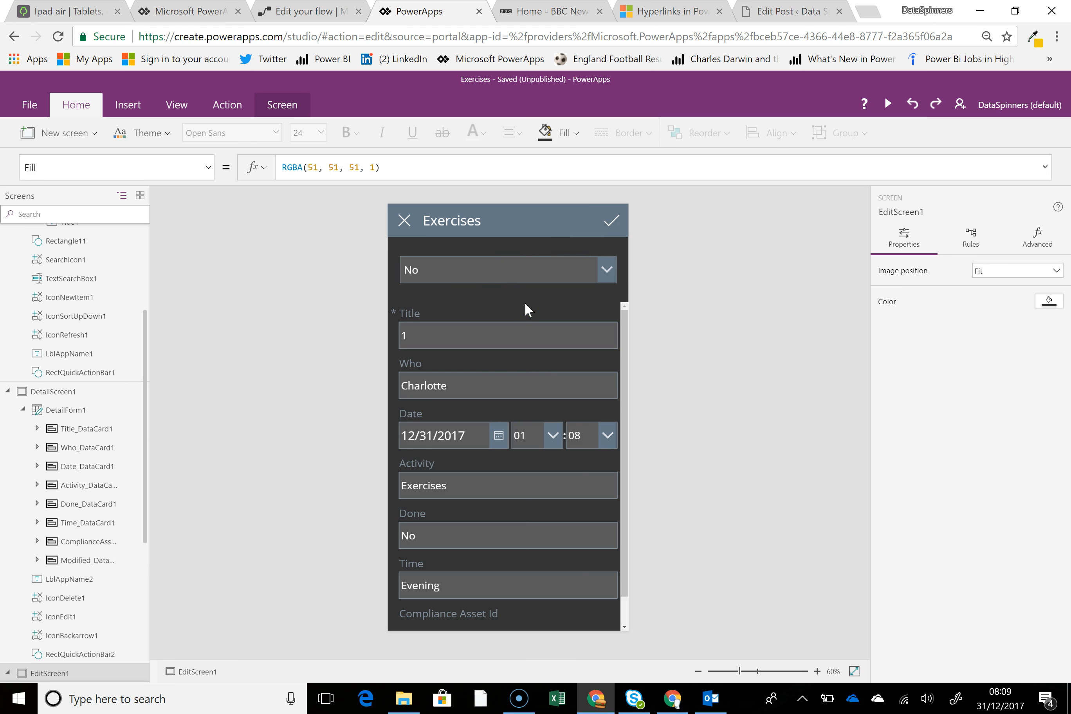
left_click(607, 275)
left_click(605, 271)
left_click(605, 271)
left_click(605, 272)
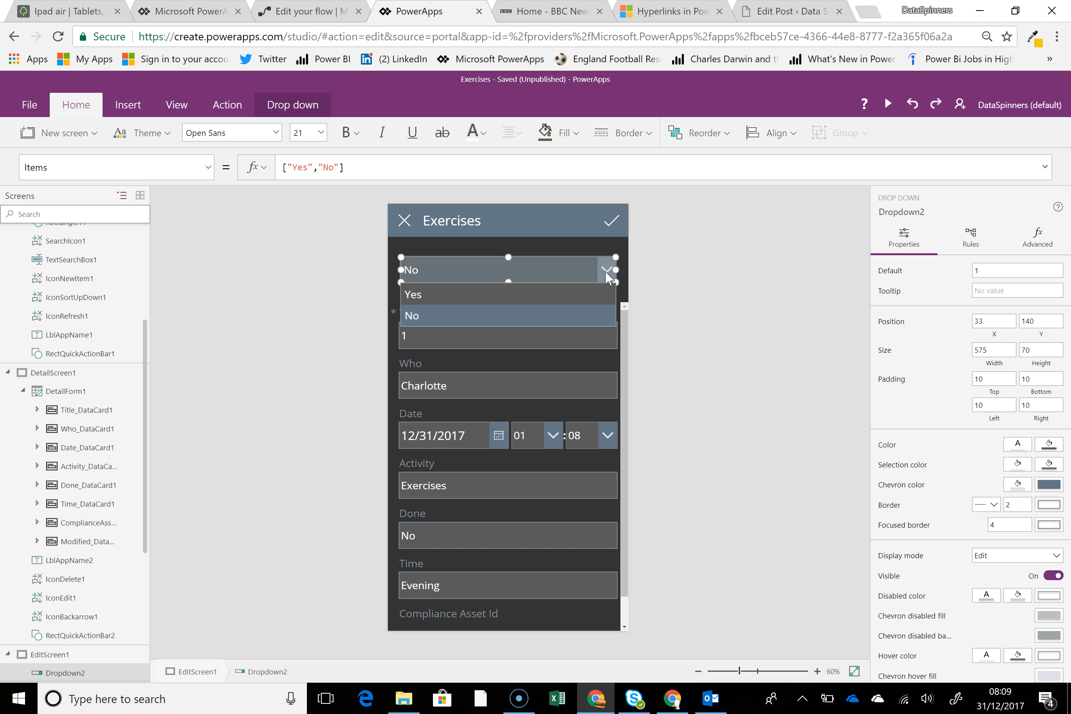
left_click(588, 294)
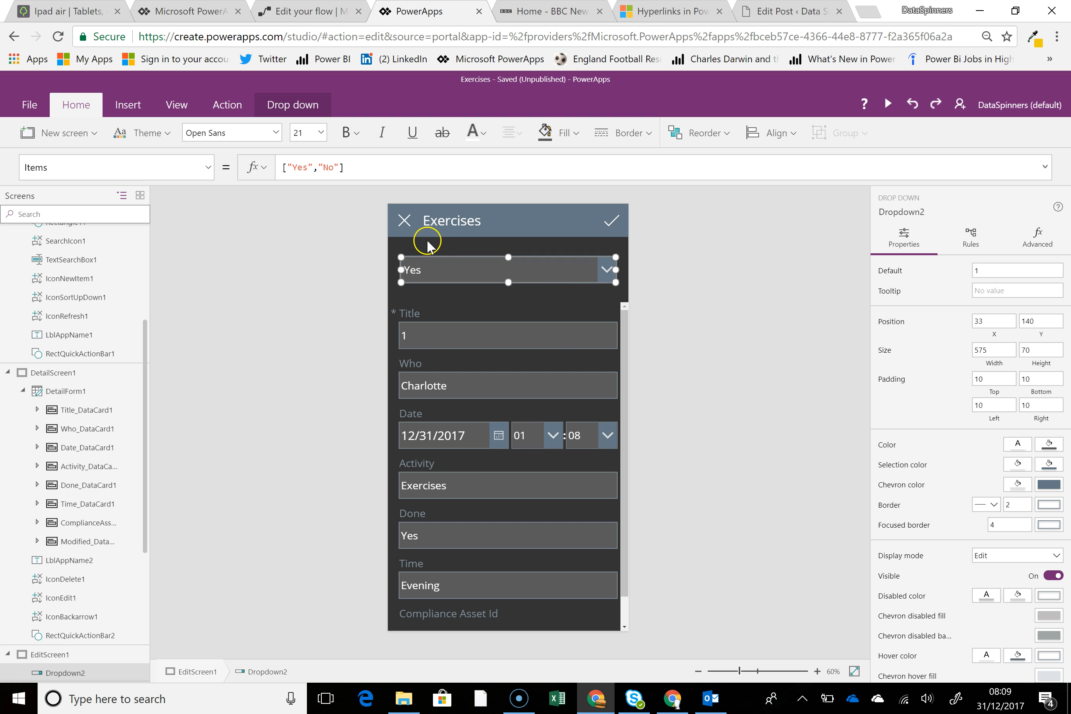
Cancel the edit form and go back through the detail screen to the exercise list.
left_click(405, 222)
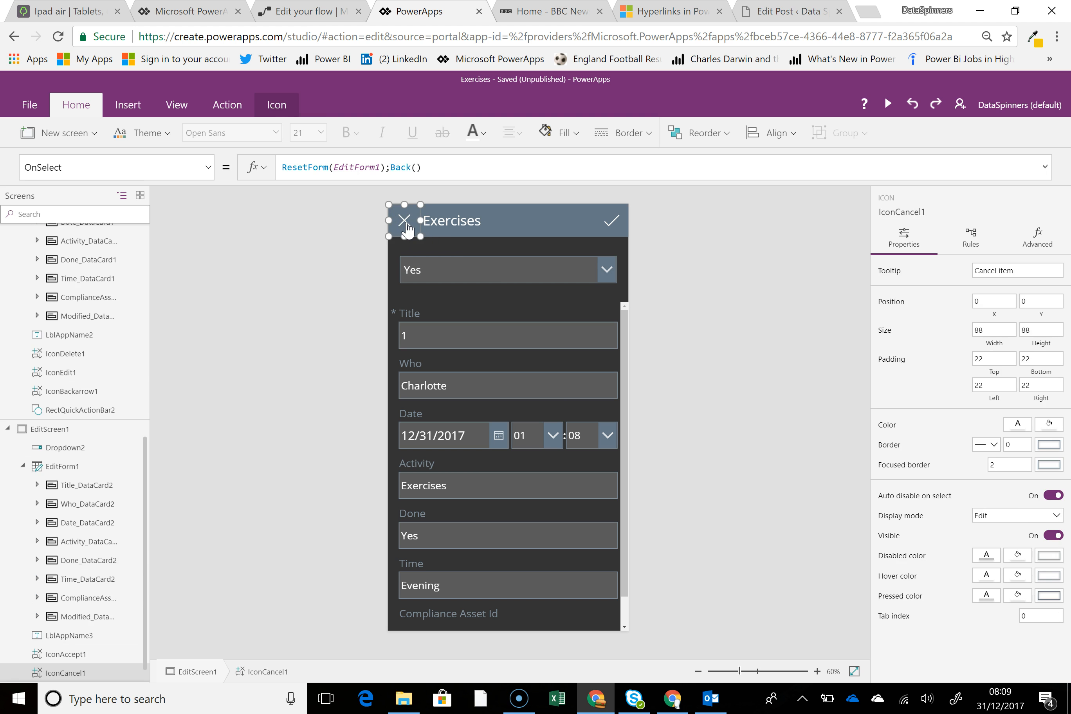
left_click(405, 222, "alt")
left_click(405, 222)
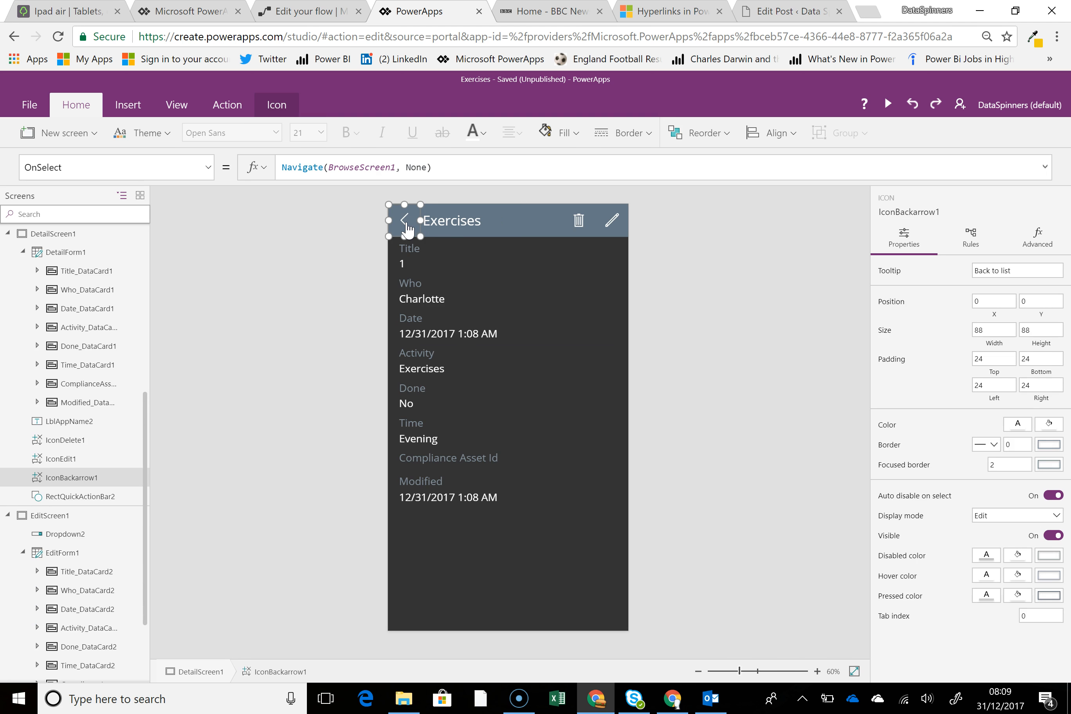
left_click(405, 222, "alt")
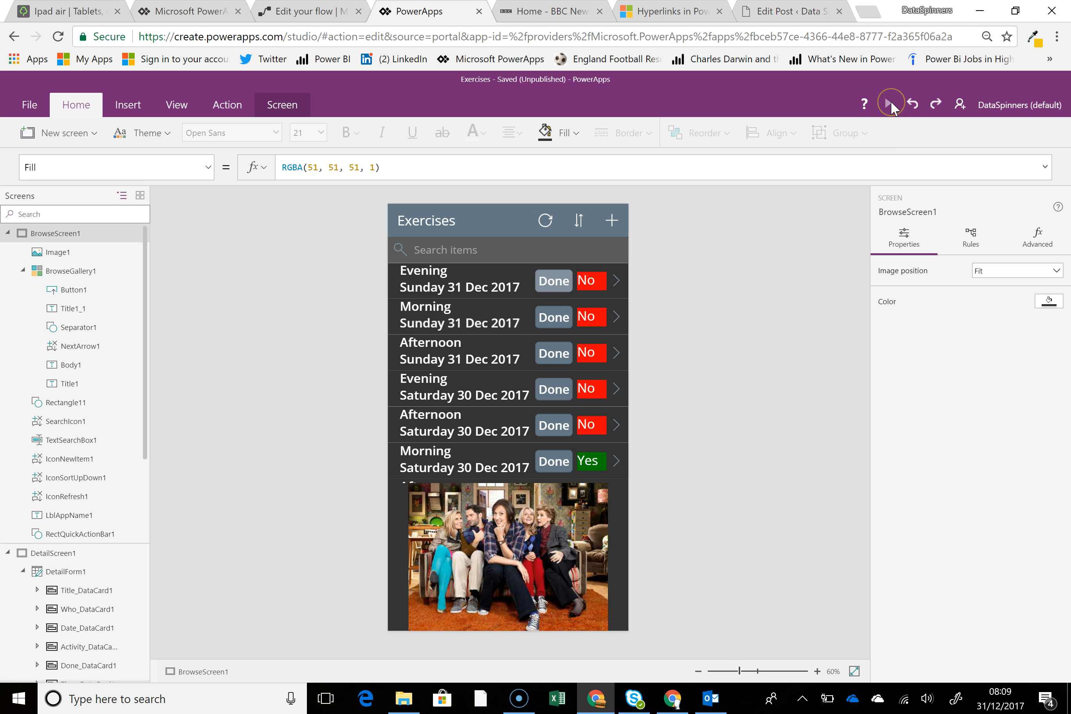
Preview the app, mark the Evening Sunday 31 Dec 2017 exercise as done, and return to the exercise list.
left_click(889, 104)
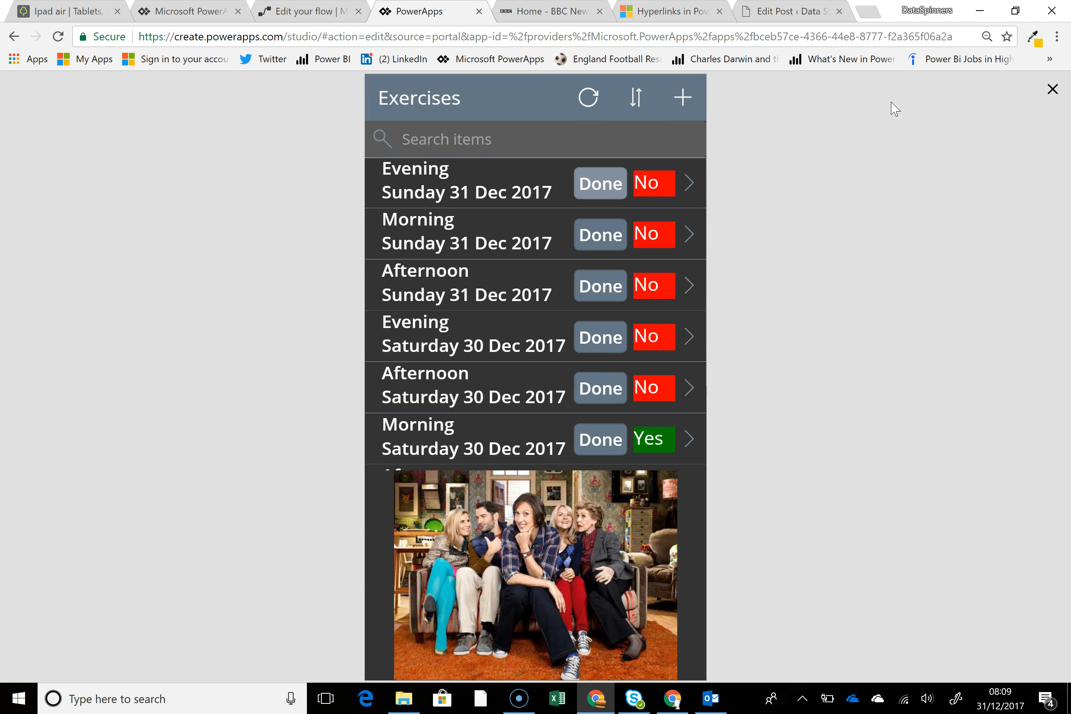
left_click(604, 185)
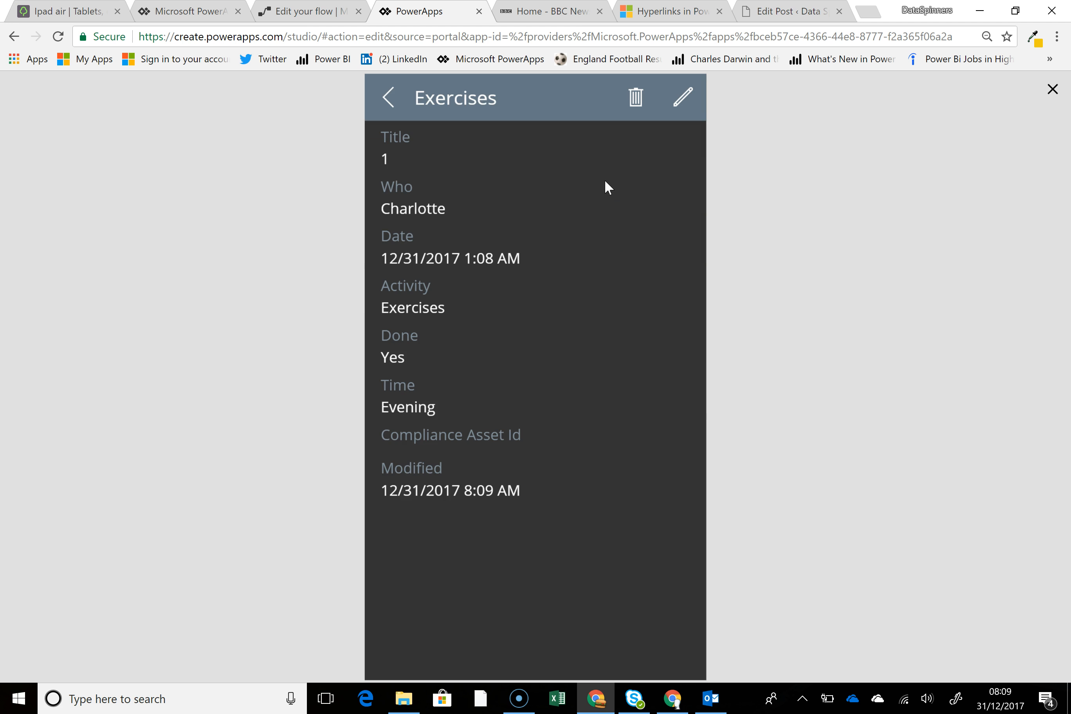
left_click(389, 97)
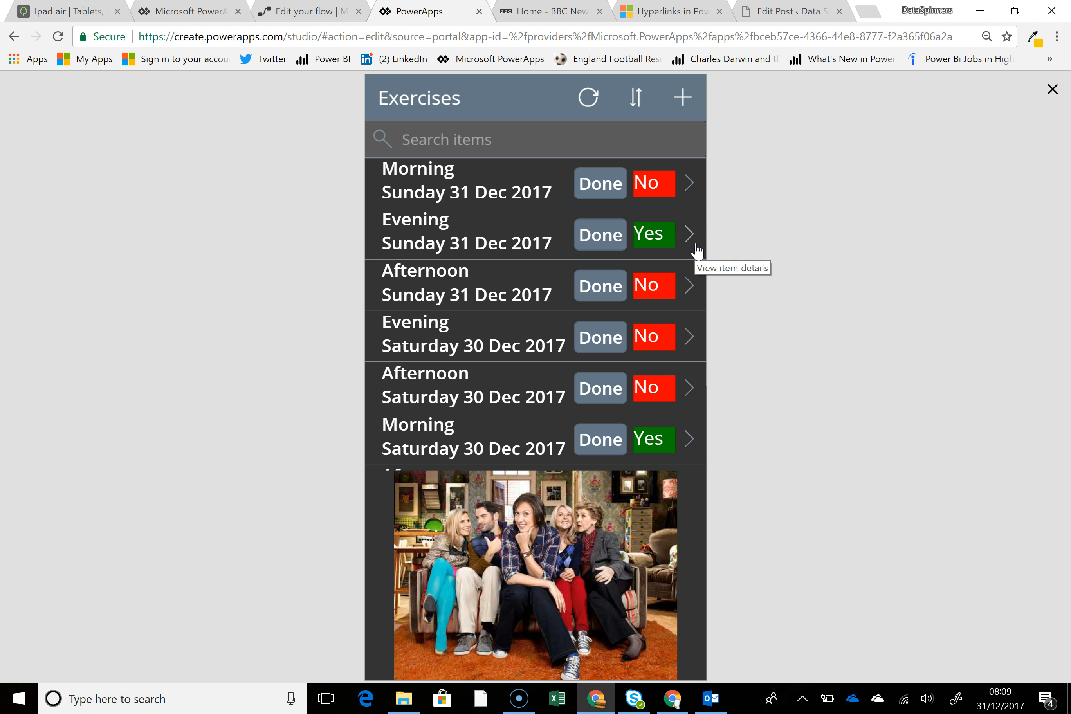
left_click(519, 232)
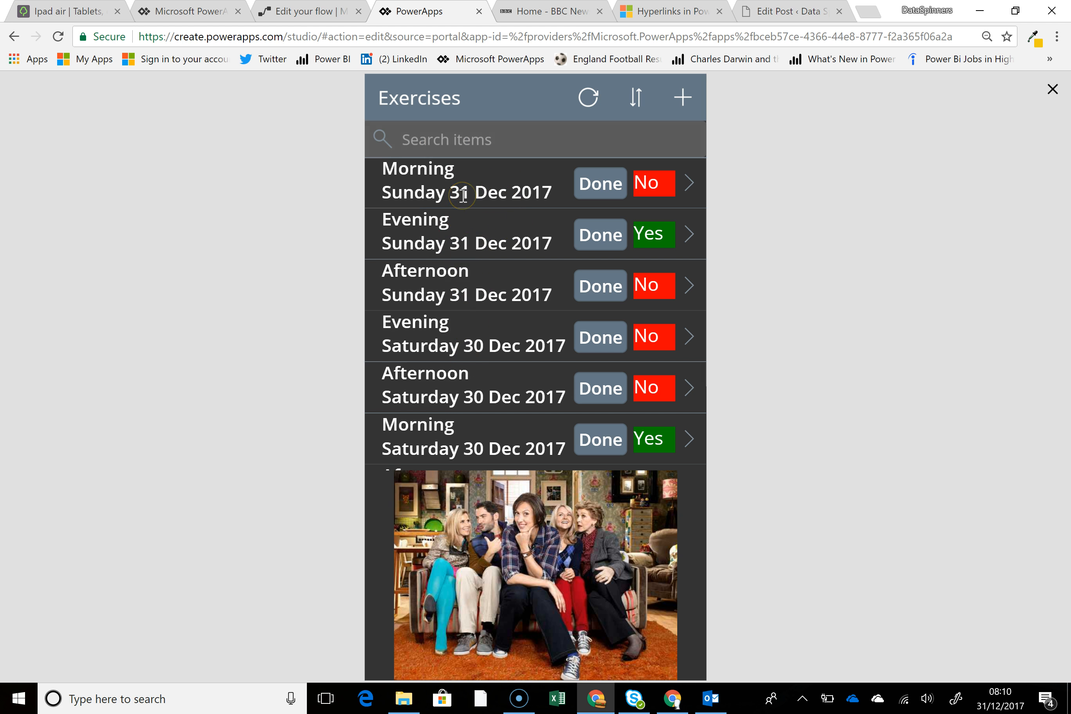
Switch to the Microsoft Flow editor and expand the first Create item action below the Recurrence trigger to review its fields.
left_click(297, 19)
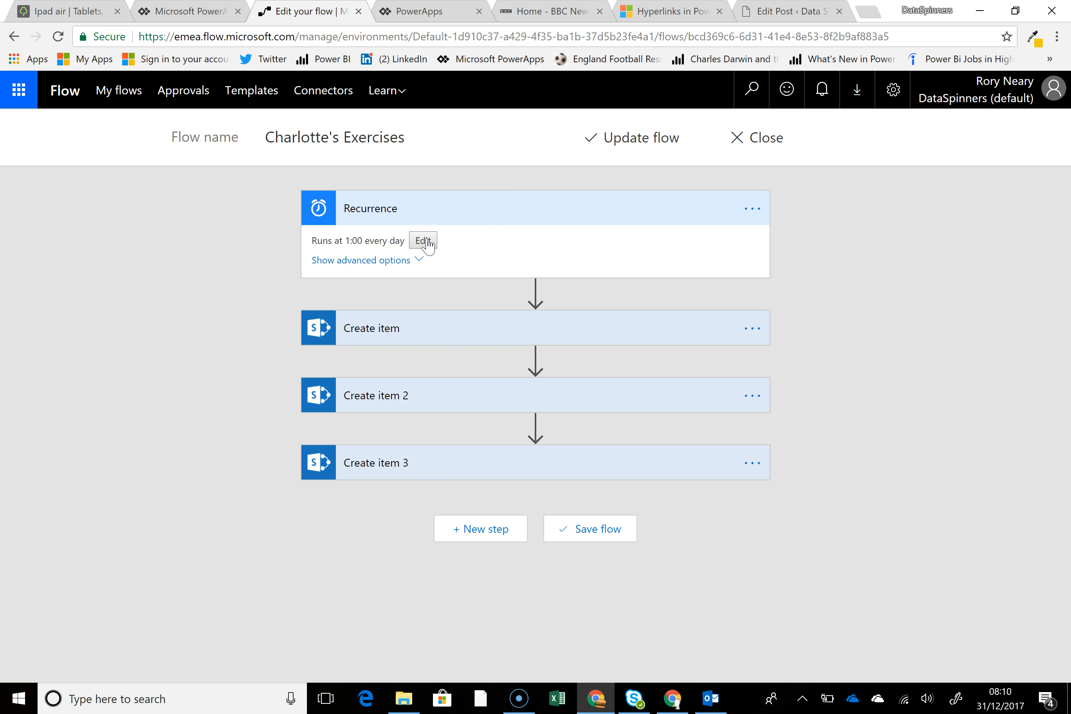
left_click(507, 329)
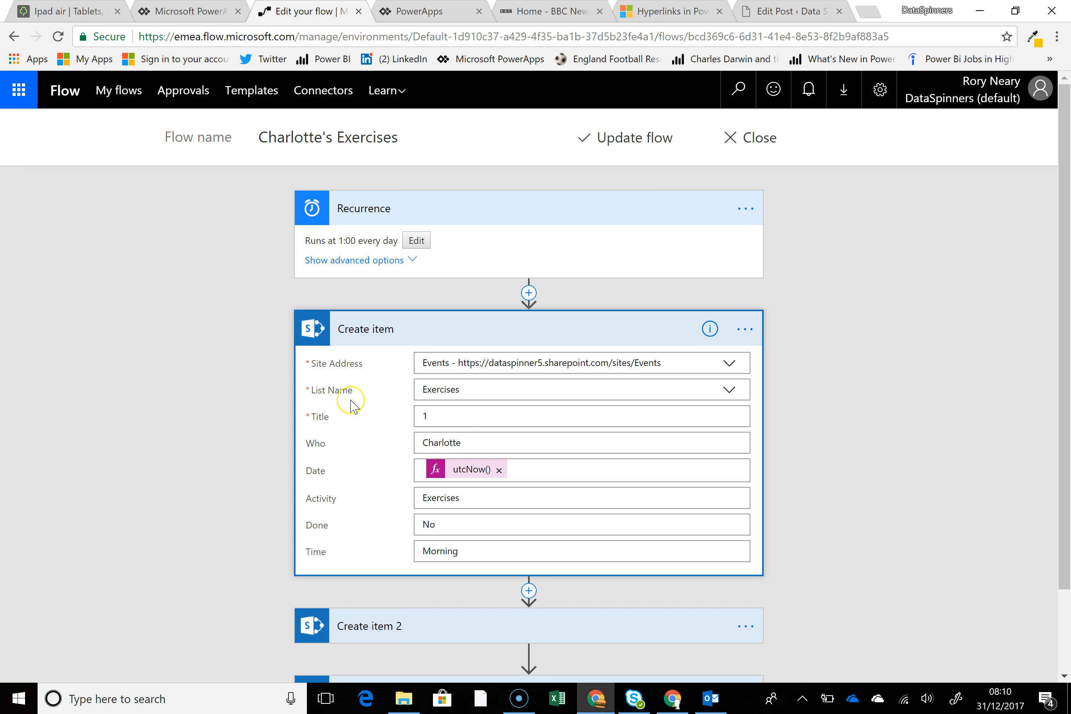
scroll(352, 404, "down", 2)
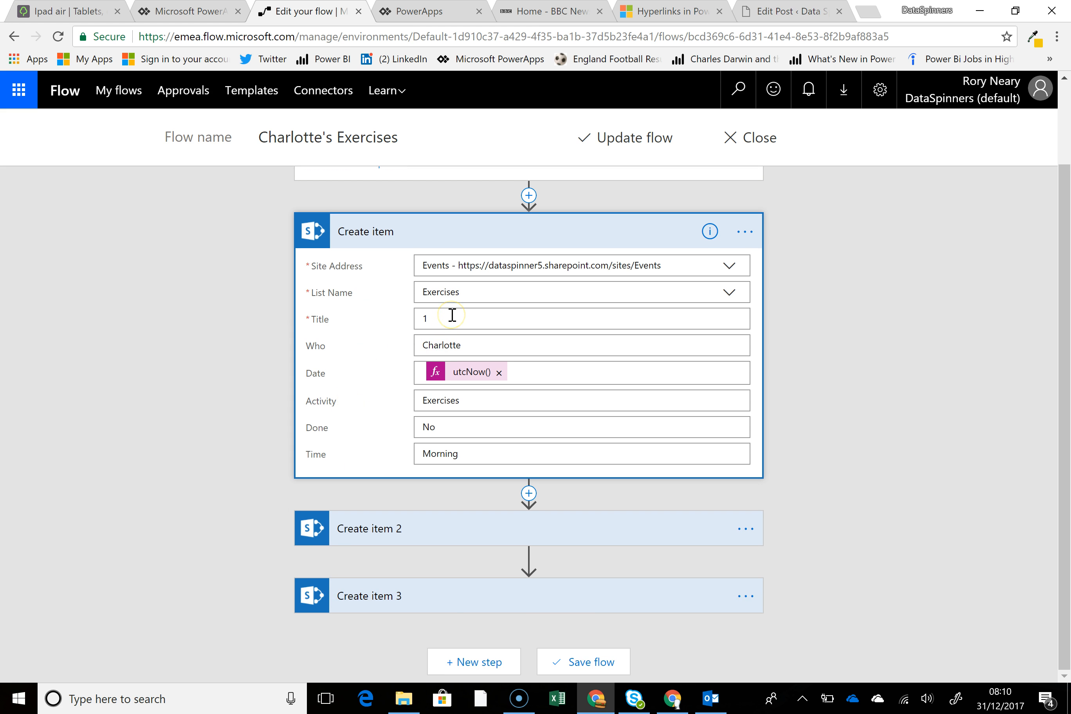
left_click(472, 339)
Expand the Create item 2 and Create item 3 actions and compare their field values, including Done and Time.
left_click(390, 529)
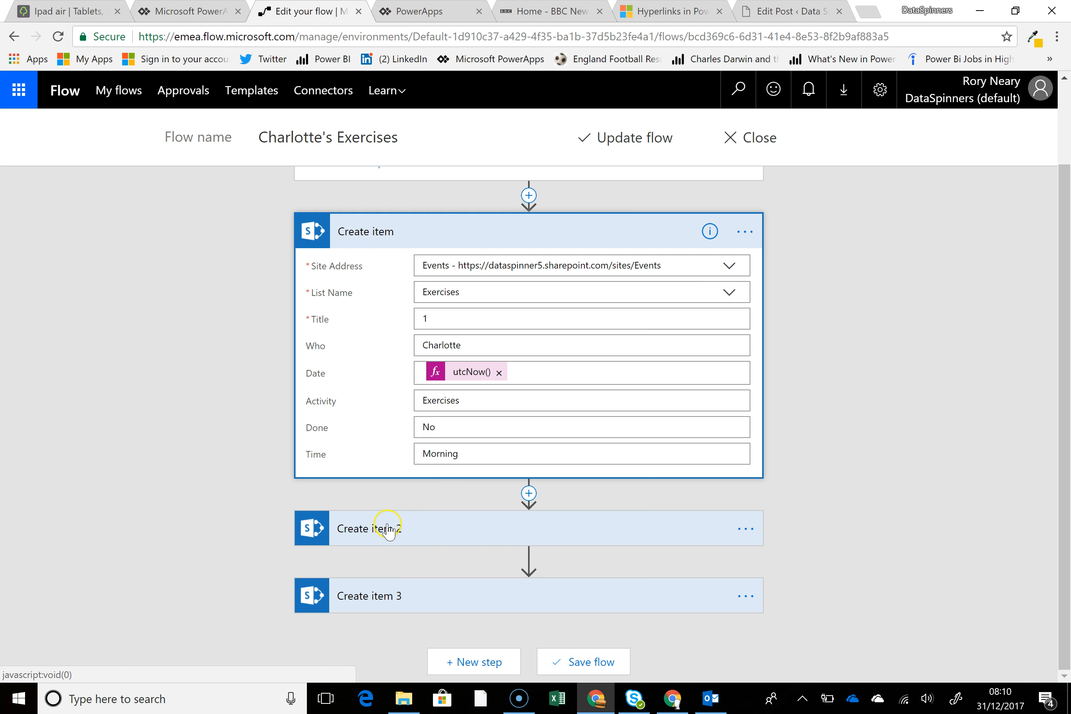
scroll(211, 548, "down", 5)
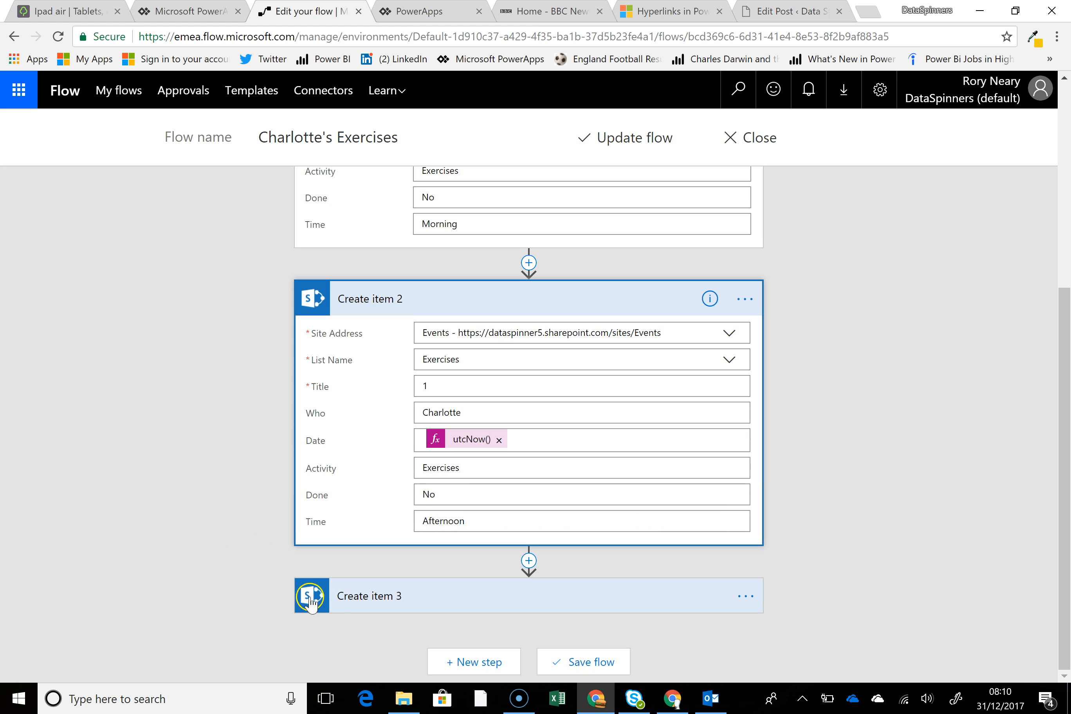
left_click(331, 607)
scroll(244, 565, "down", 4)
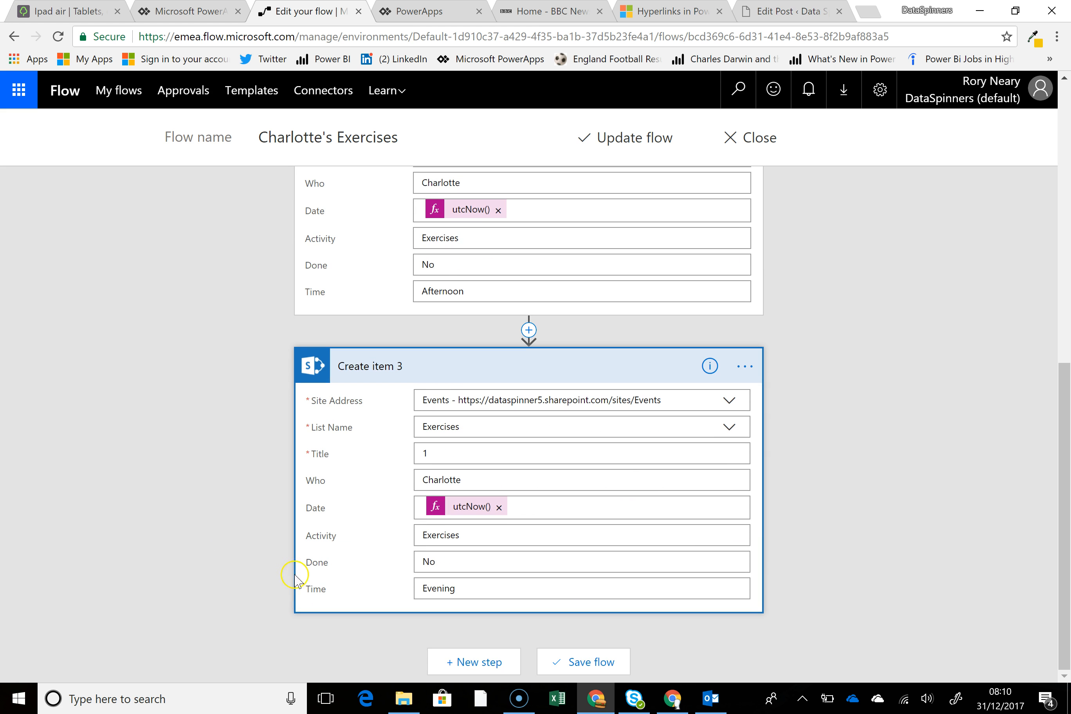
scroll(439, 341, "up", 5)
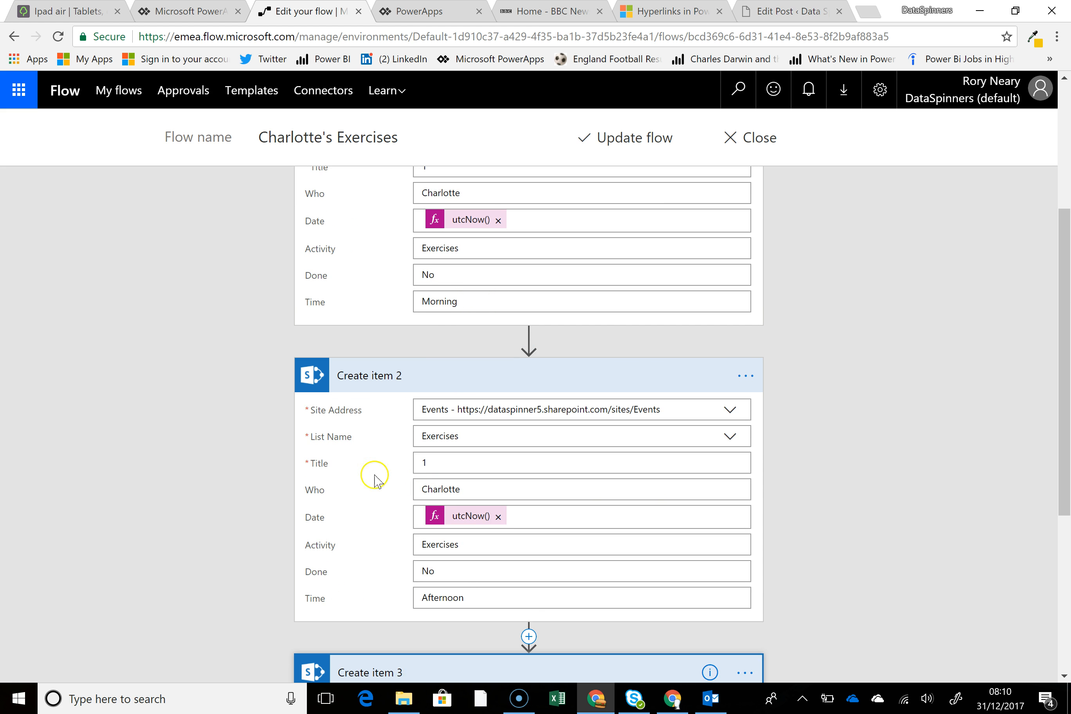
scroll(254, 454, "down", 5)
scroll(259, 527, "down", 1)
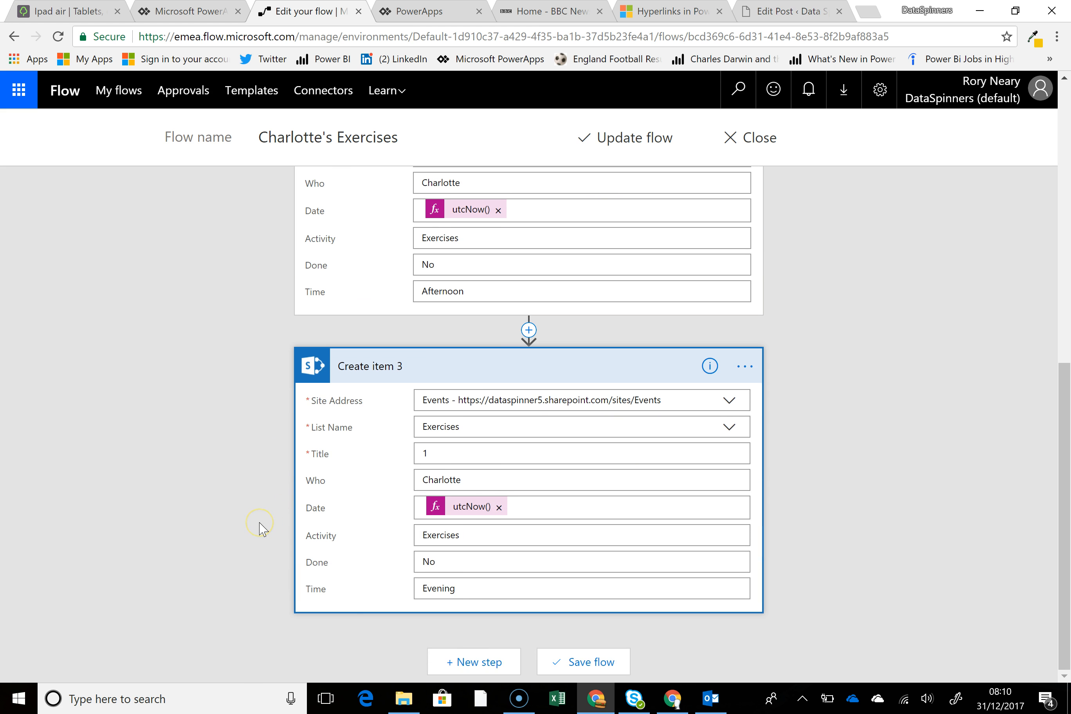
left_click(833, 410)
left_click(759, 147)
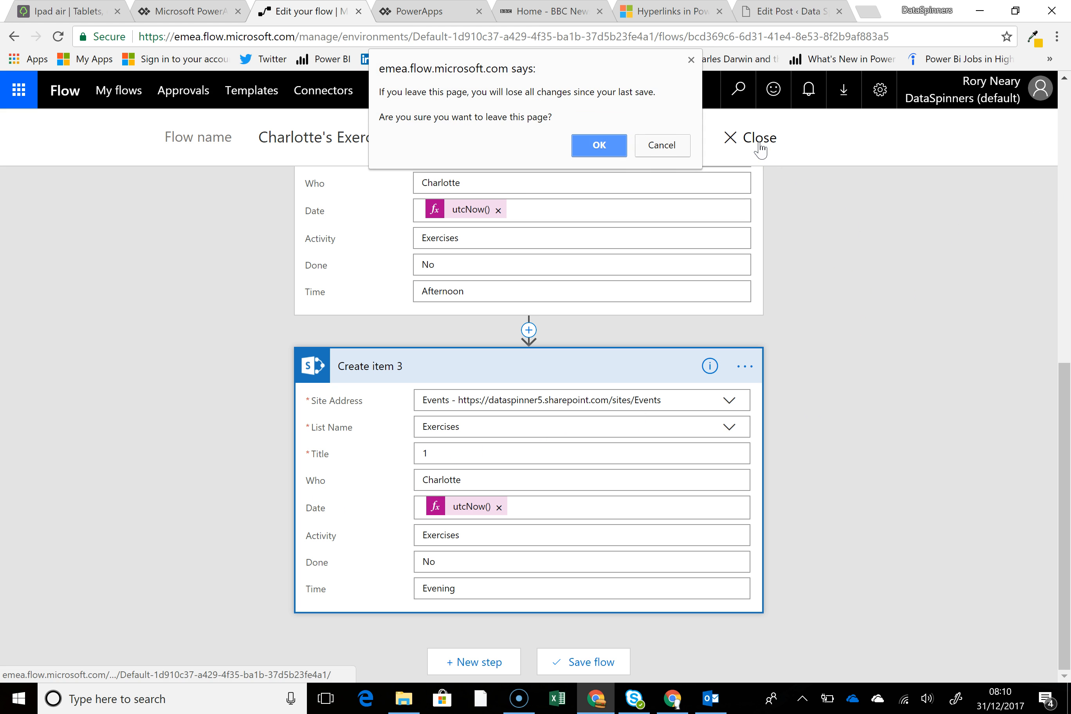
left_click(650, 146)
Switch back to PowerApps, leave the preview, and select the exercise gallery on BrowseScreen1 to examine its Items formula.
left_click(434, 18)
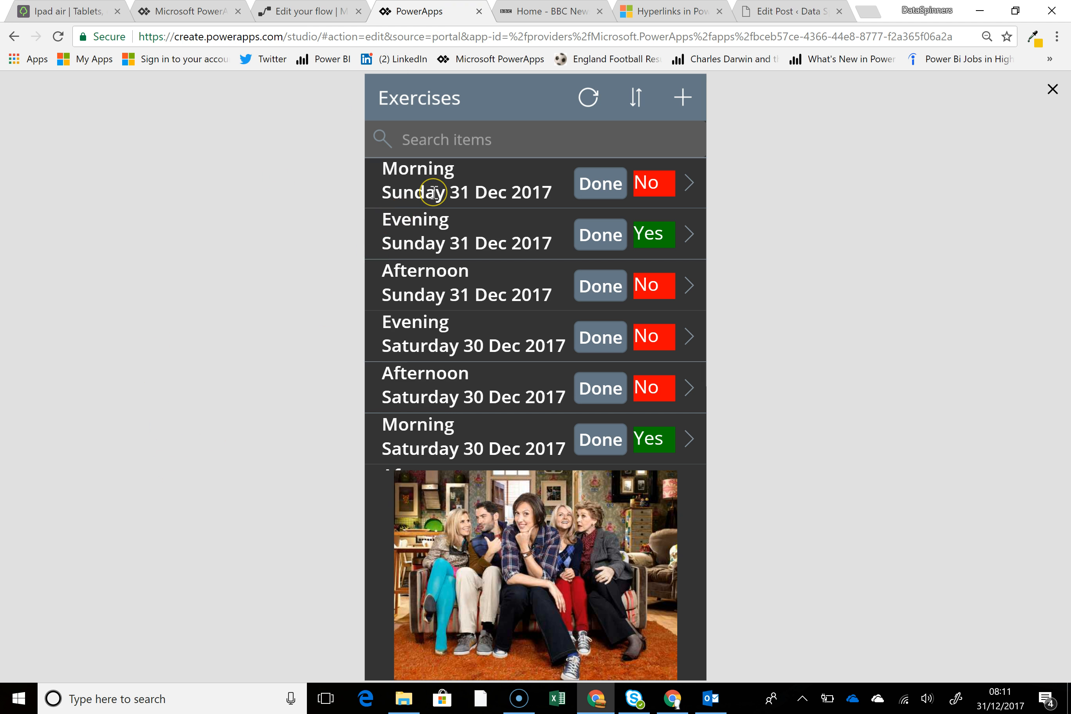
left_click(1052, 90)
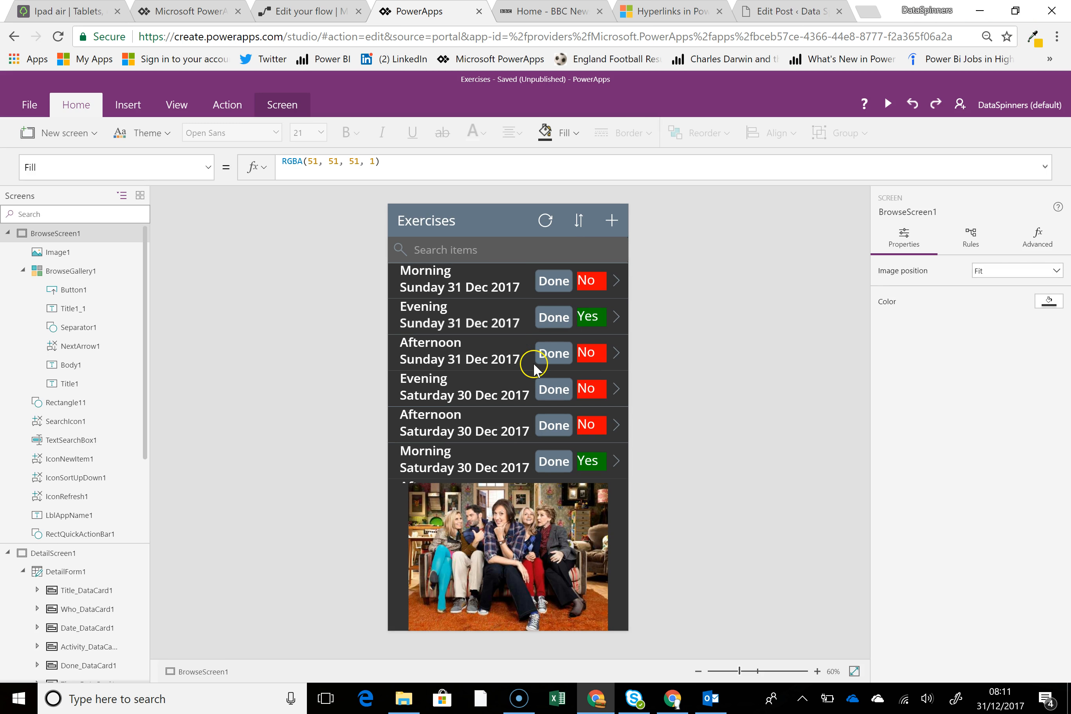
left_click(484, 289)
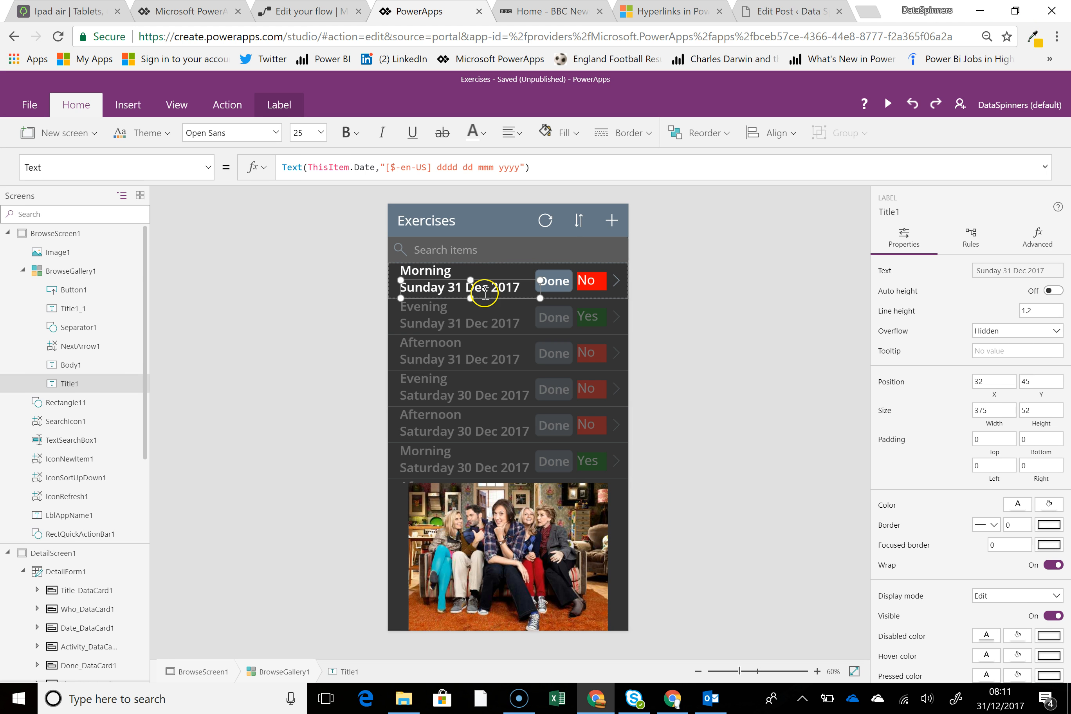
left_click(486, 318)
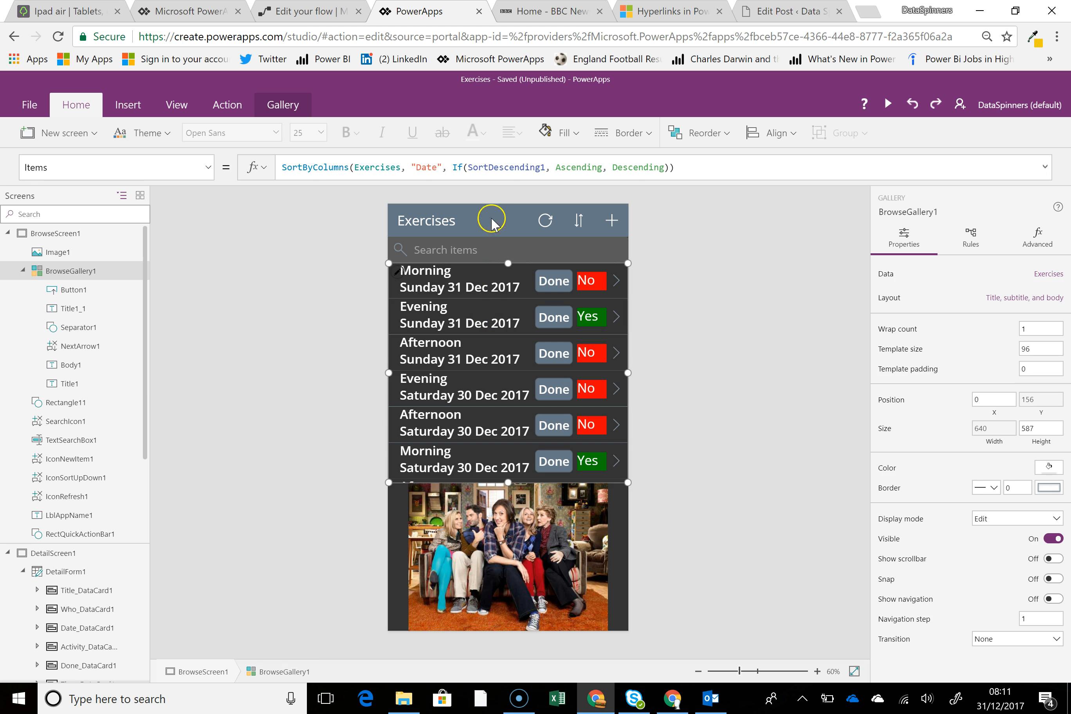